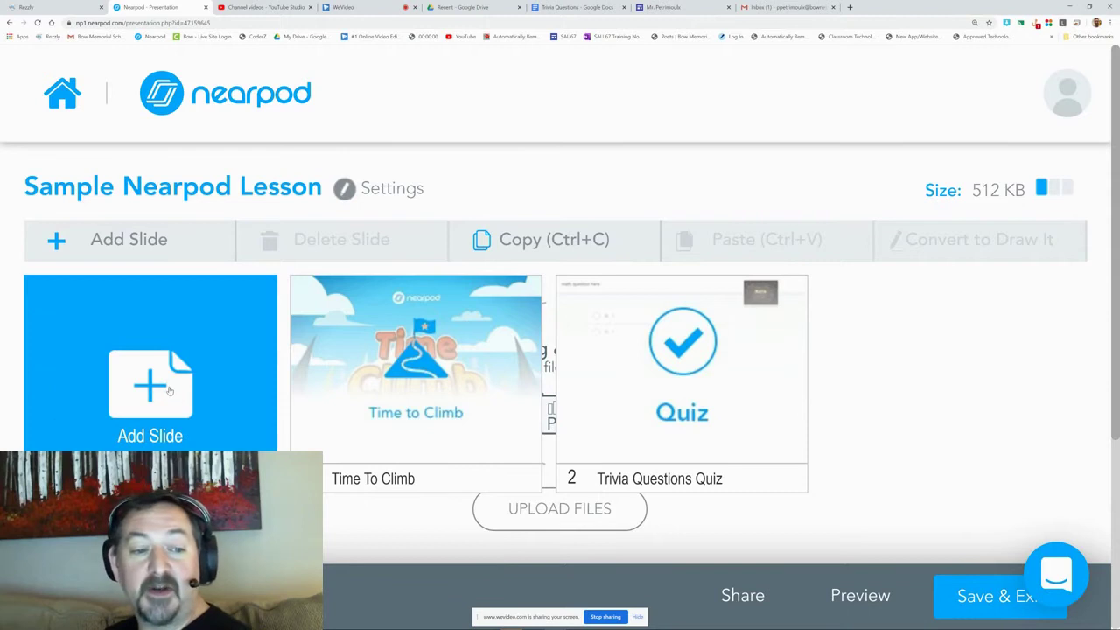
Step: Add a new Matching Pairs activity slide to the lesson
click(175, 391)
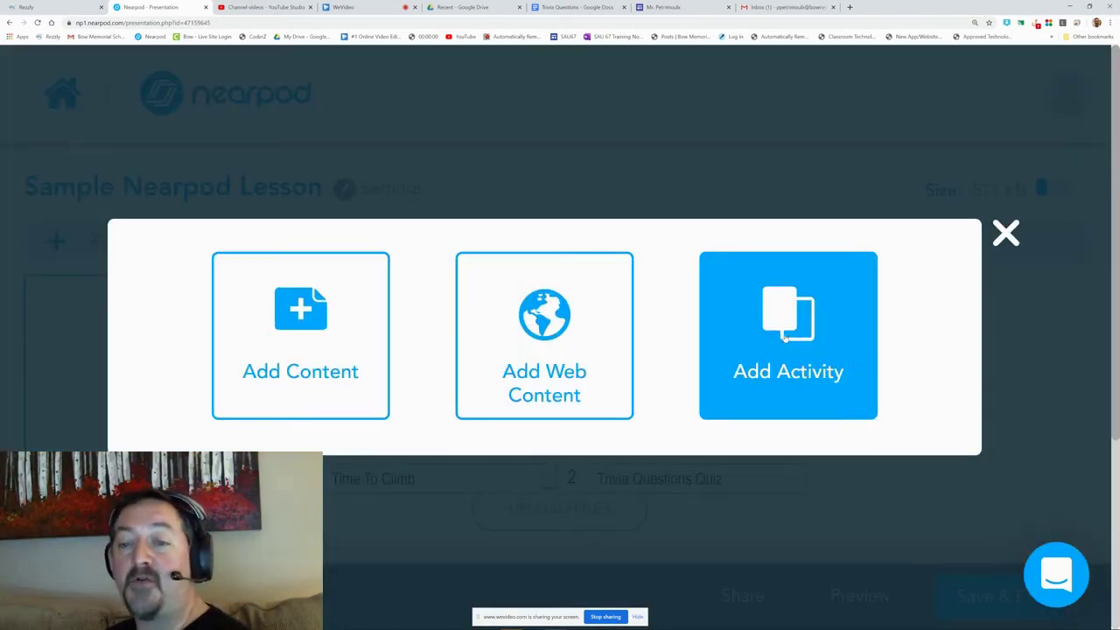
click(862, 363)
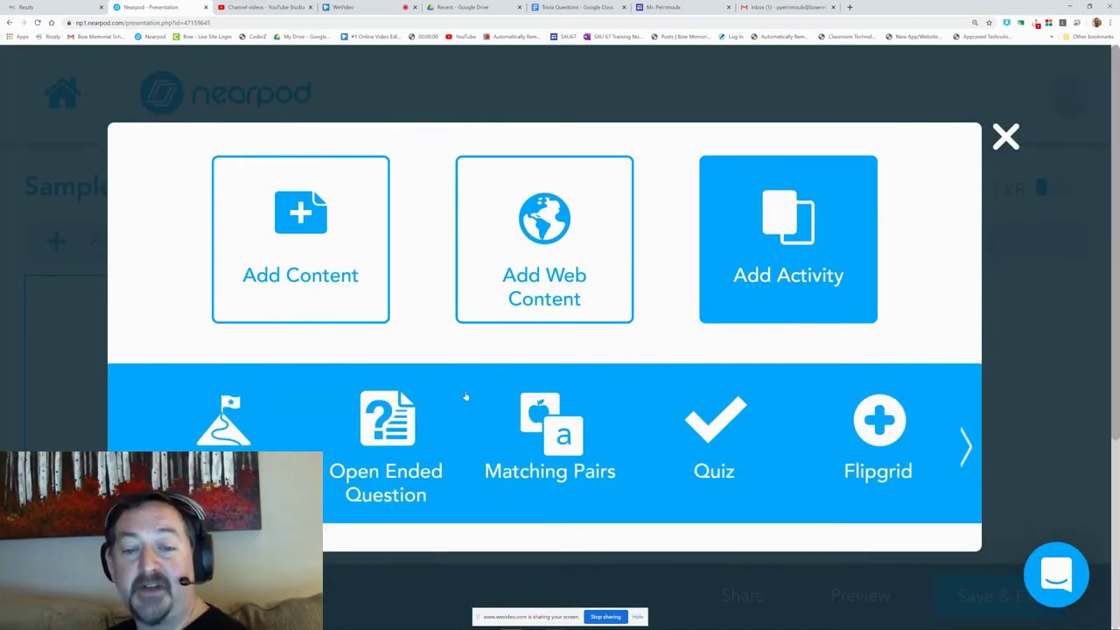
click(561, 443)
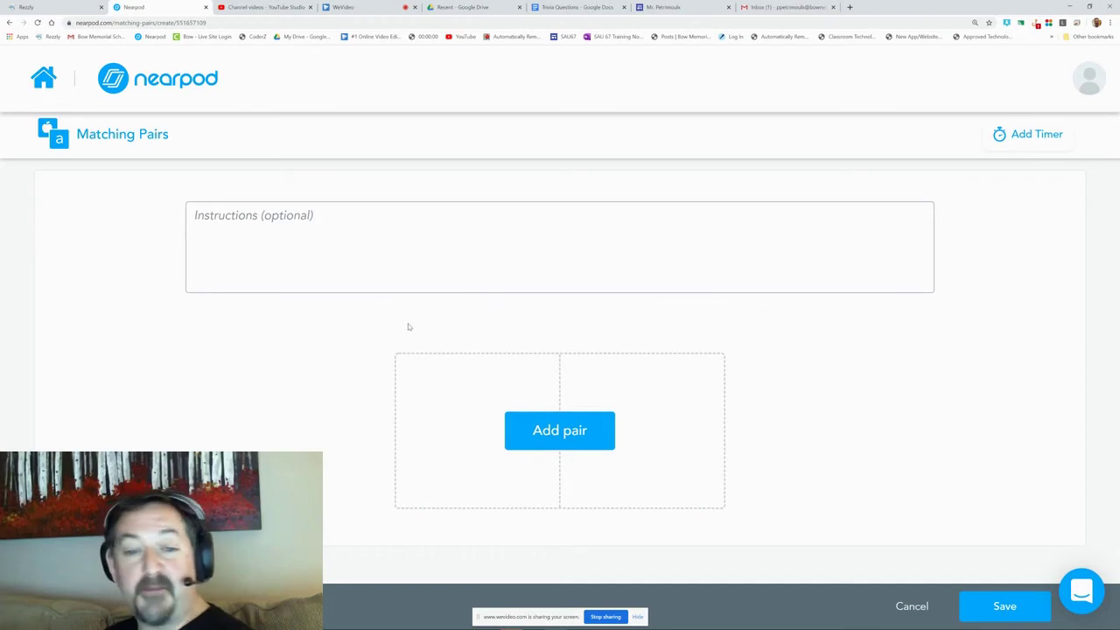
Step: Enter the instructions 'Match the pairs.' and leave the activity without a timer
click(391, 223)
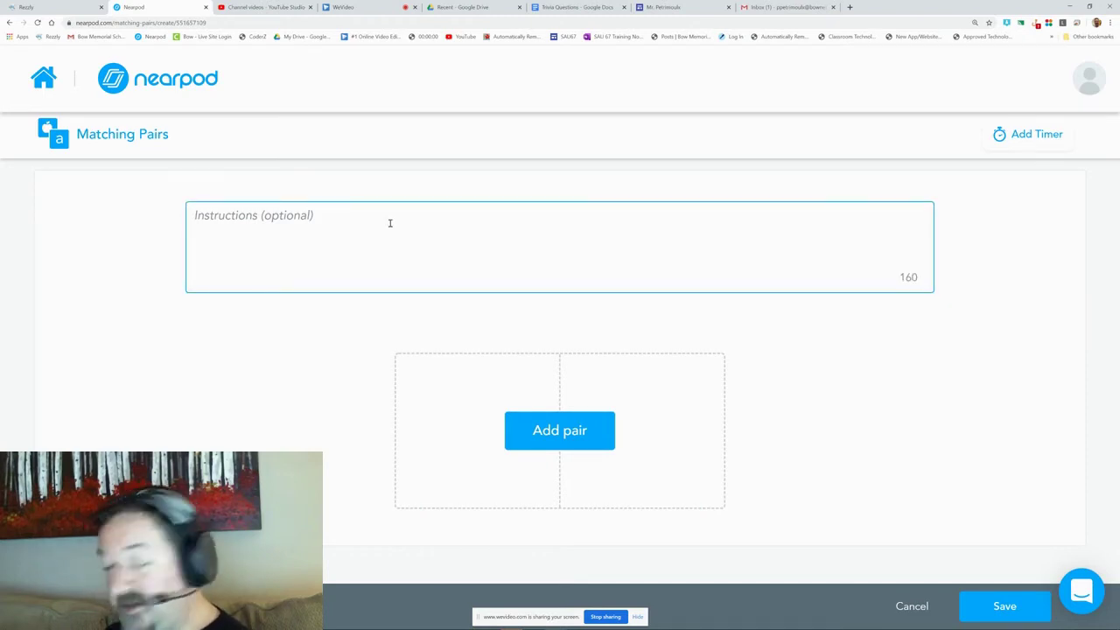
text(Match )
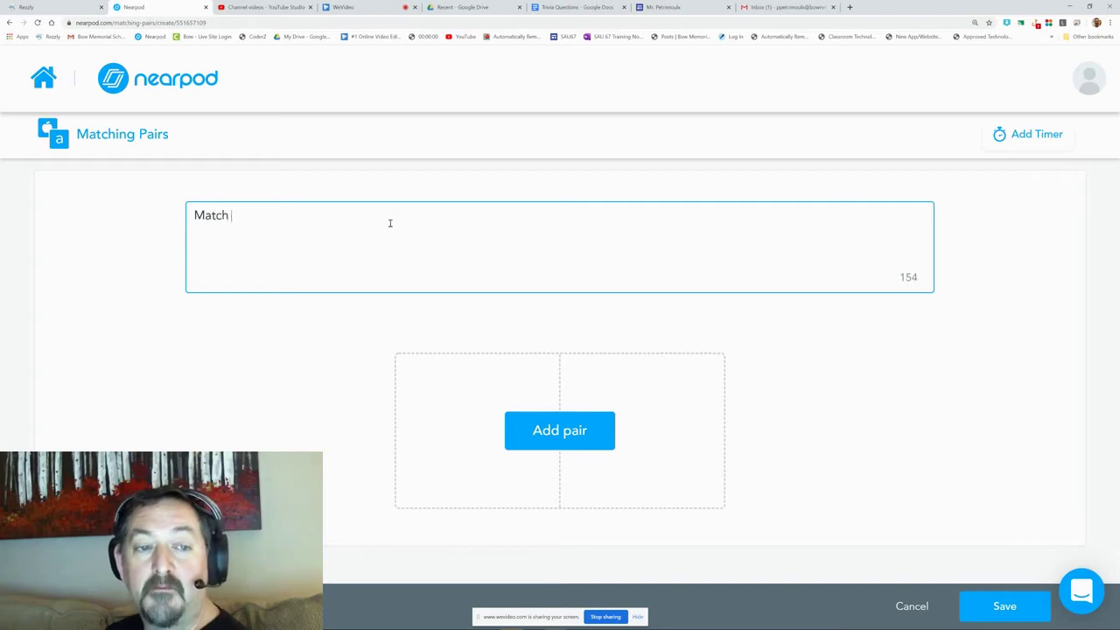
text(the pairs.)
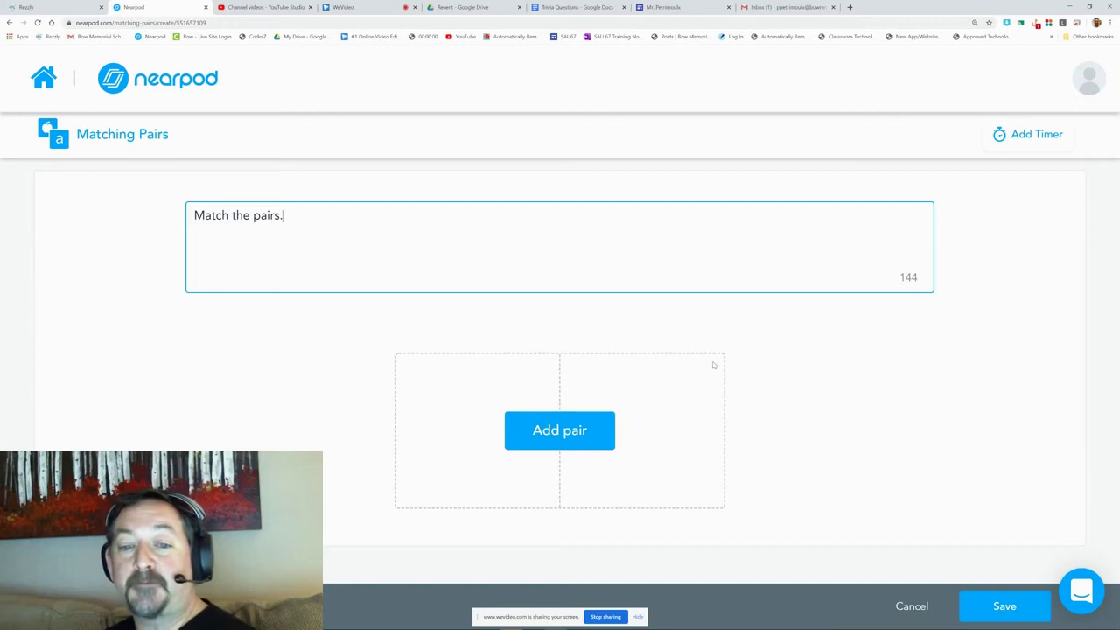
click(1031, 137)
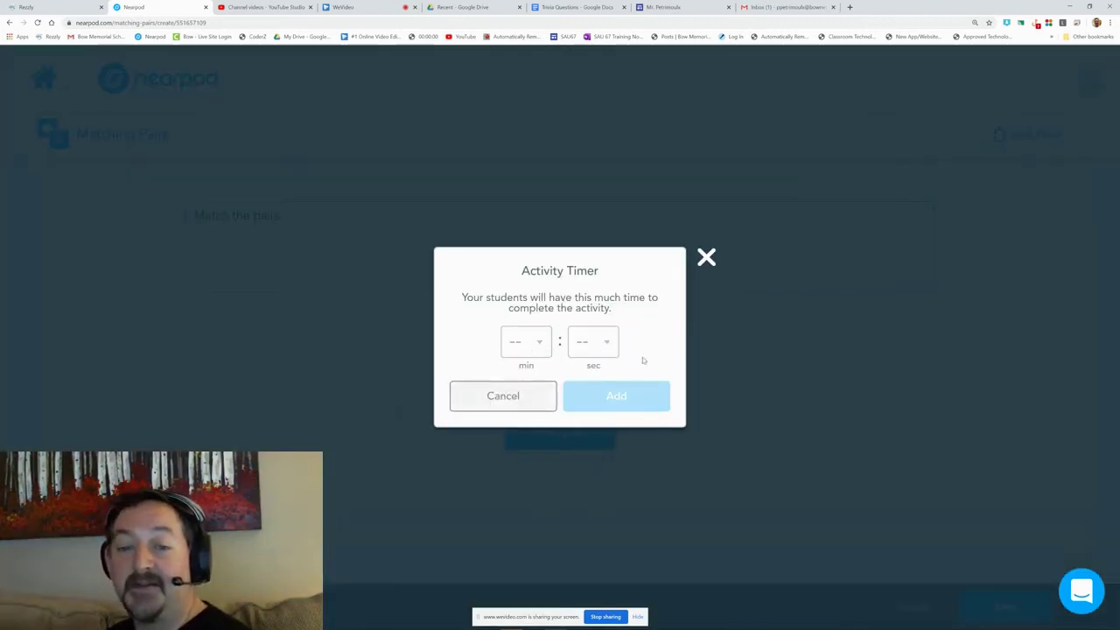
click(706, 258)
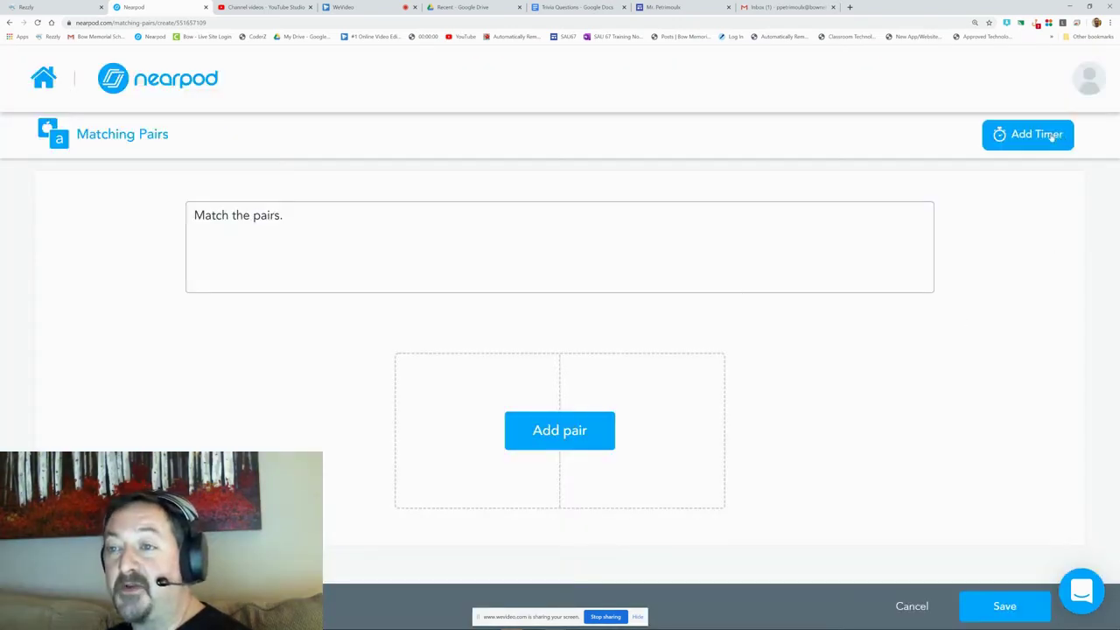
Step: Start Pair 1 with the word Apple on its text card
click(560, 432)
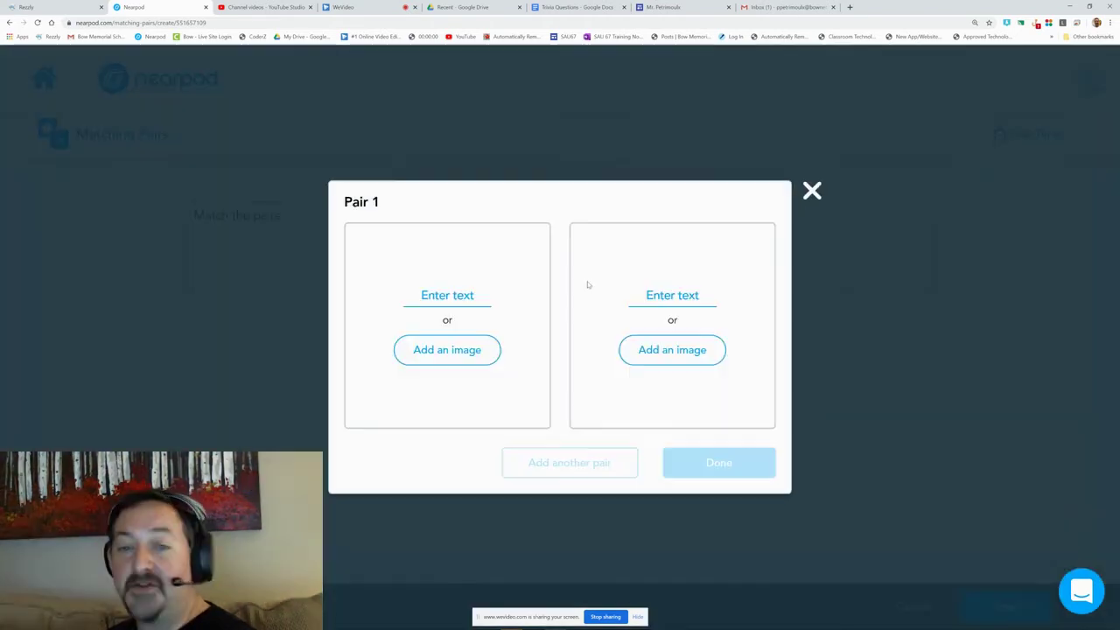
click(443, 294)
text(Apple)
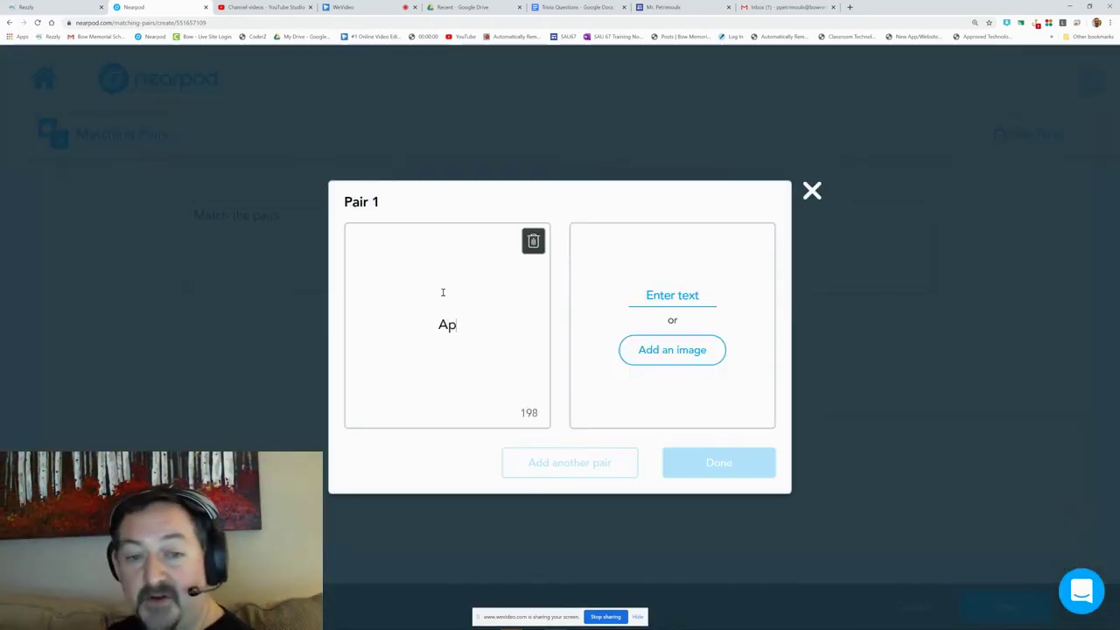
Step: Search images for 'apple' and save a large red apple photo, which is rejected as an invalid file type
click(692, 349)
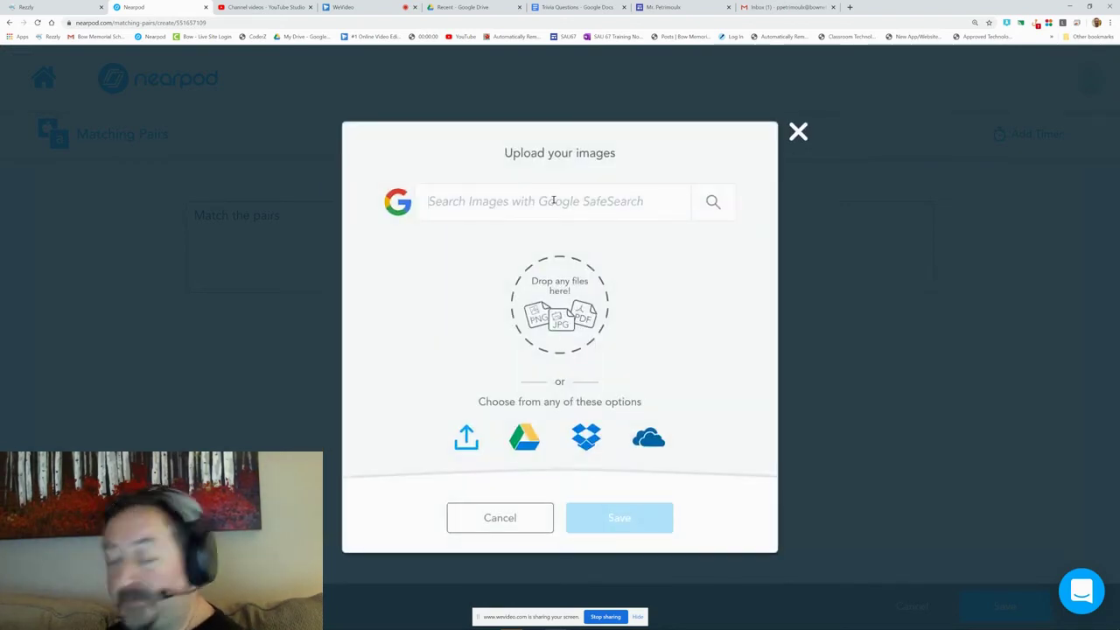
text(apple)
key(Return)
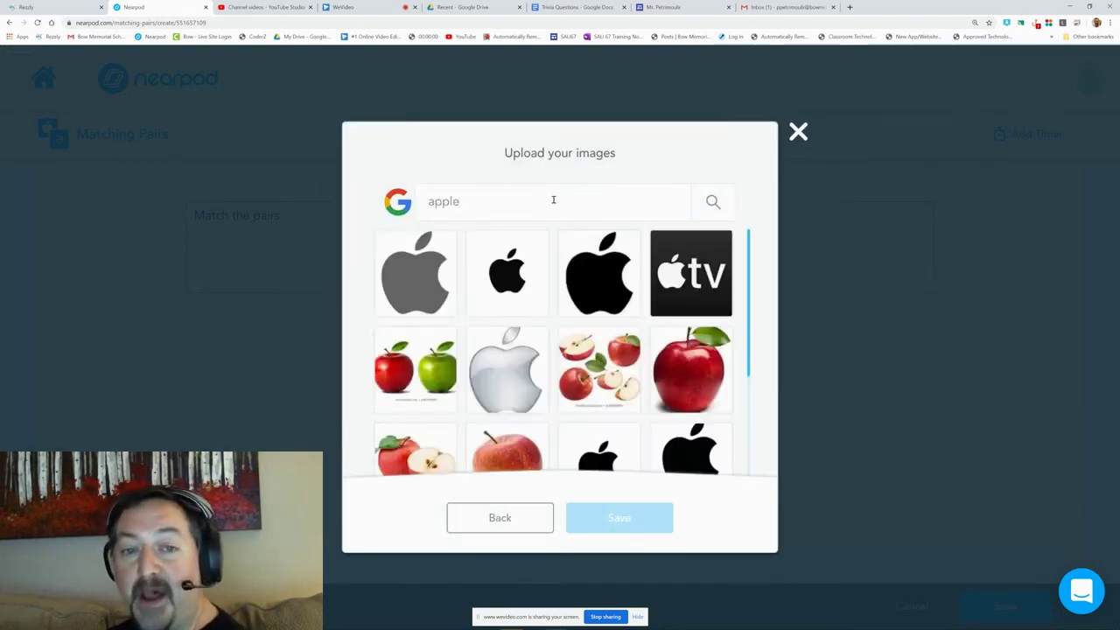
scroll(584, 315, down, 2)
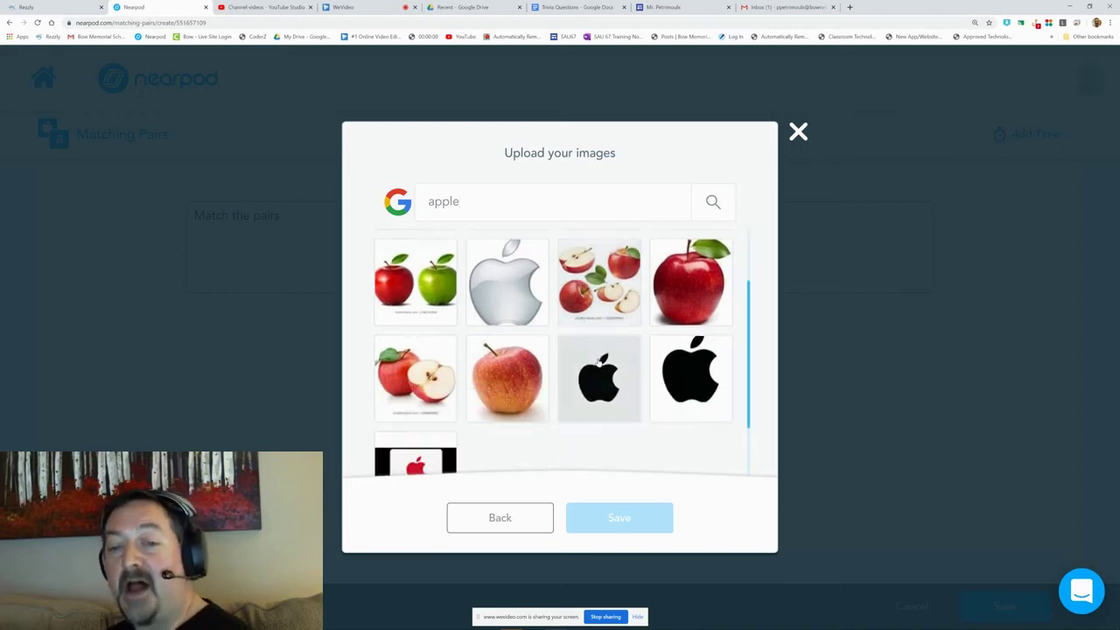
scroll(625, 368, up, 2)
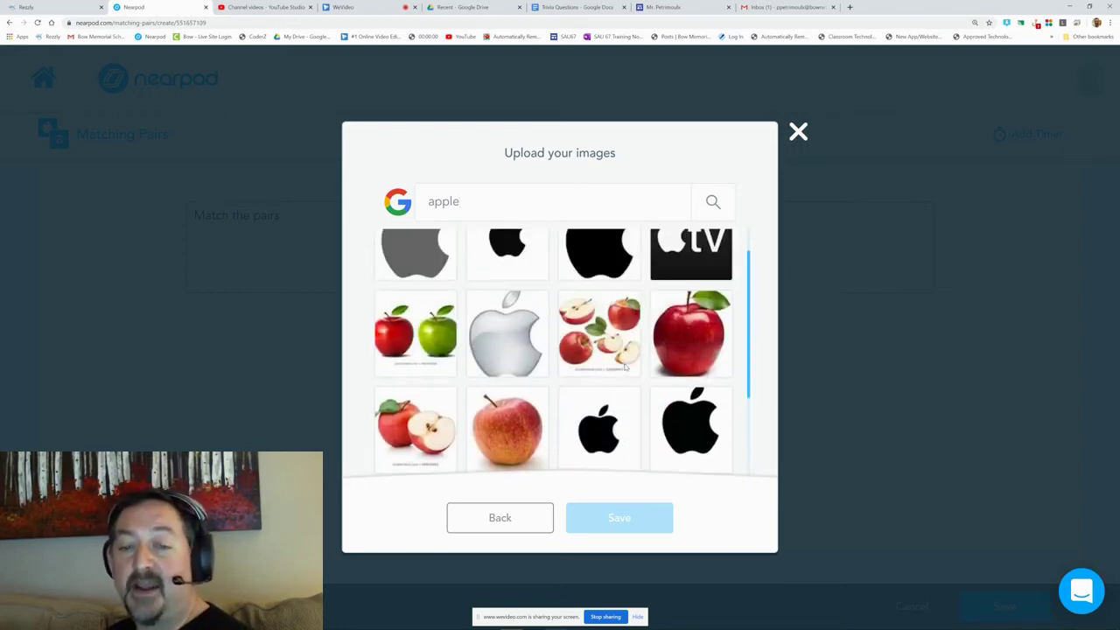
scroll(626, 367, down, 2)
scroll(626, 367, up, 1)
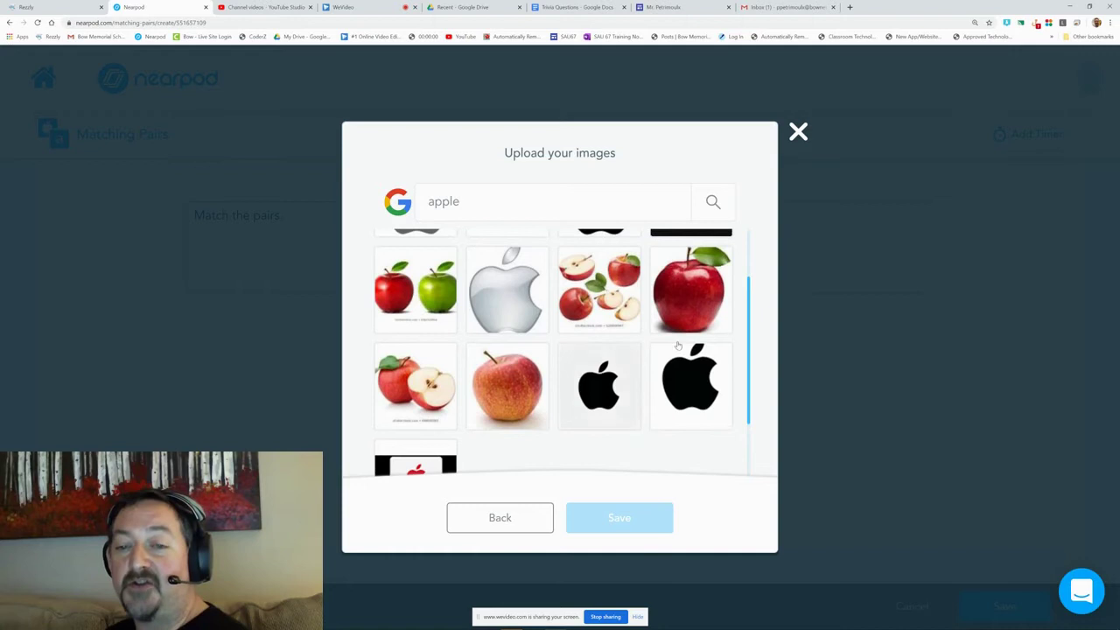
click(690, 288)
click(635, 520)
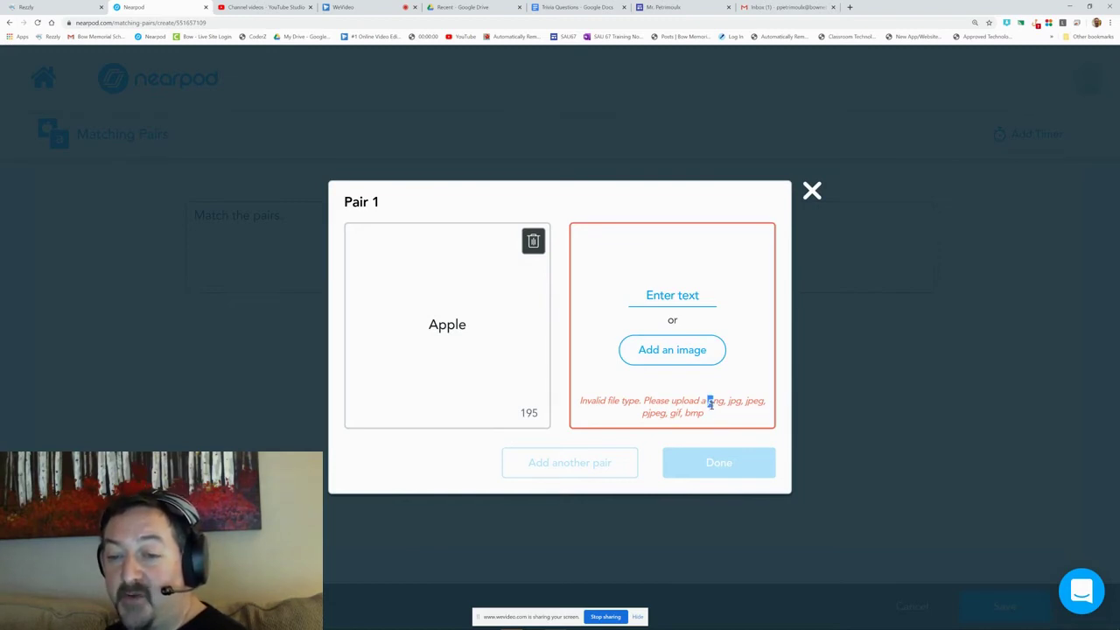
Step: Save a different red apple photo from an 'apple' search and add the finished Apple pair
drag(709, 400, 742, 417)
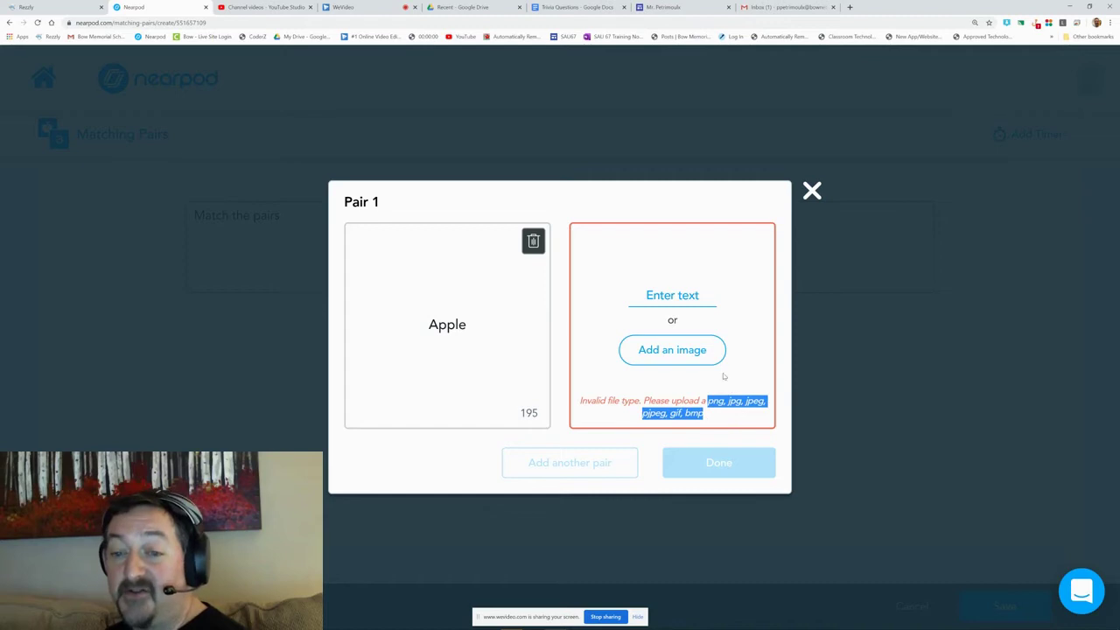
click(666, 352)
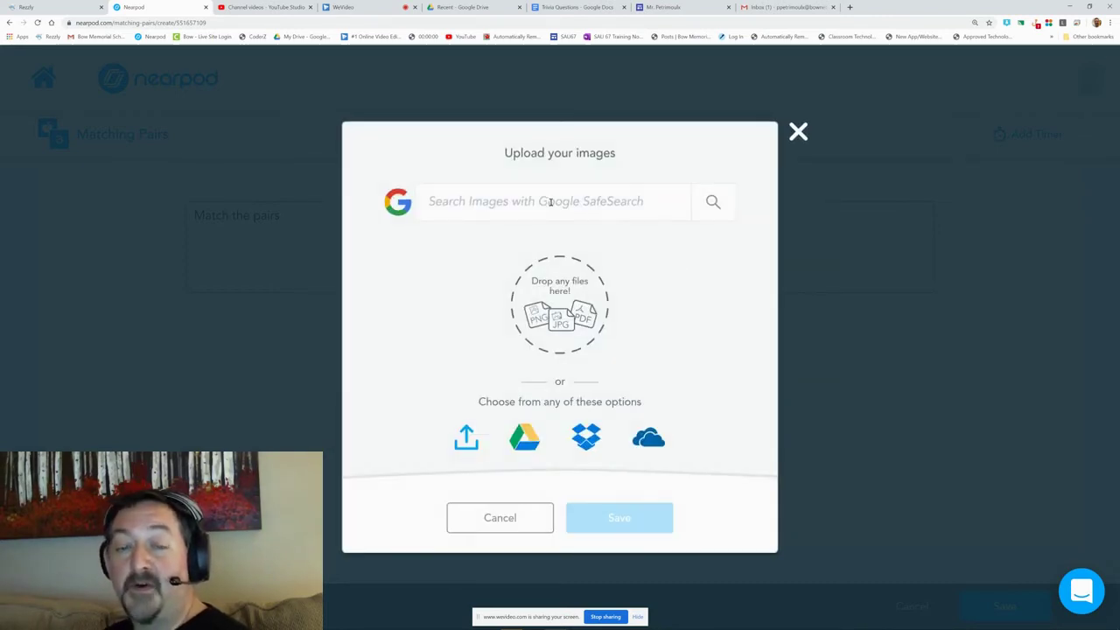
text(apple)
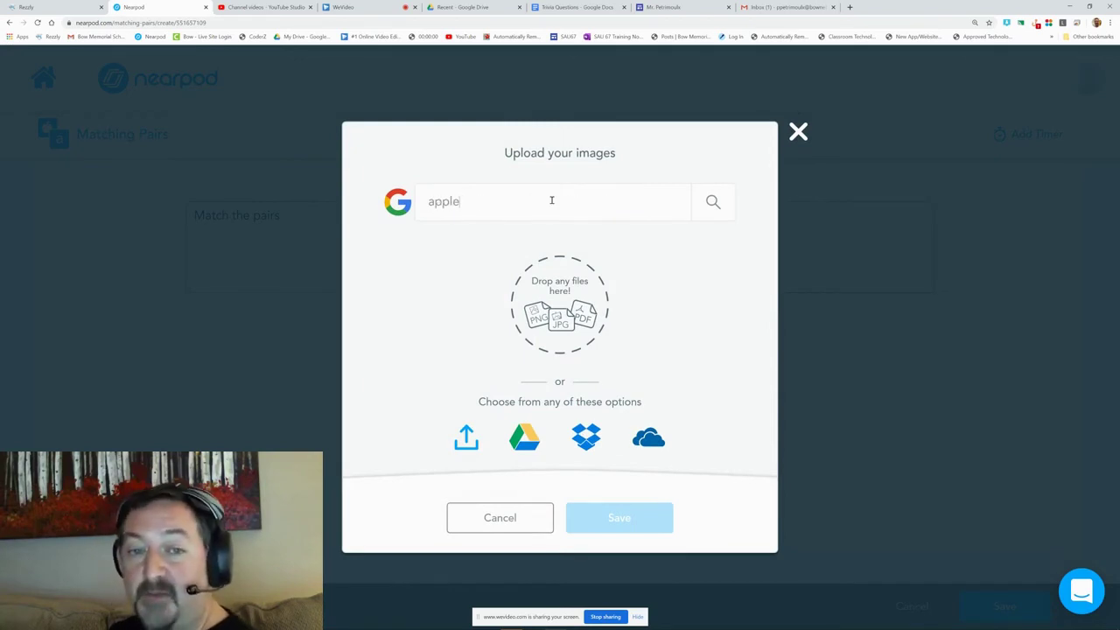
key(Return)
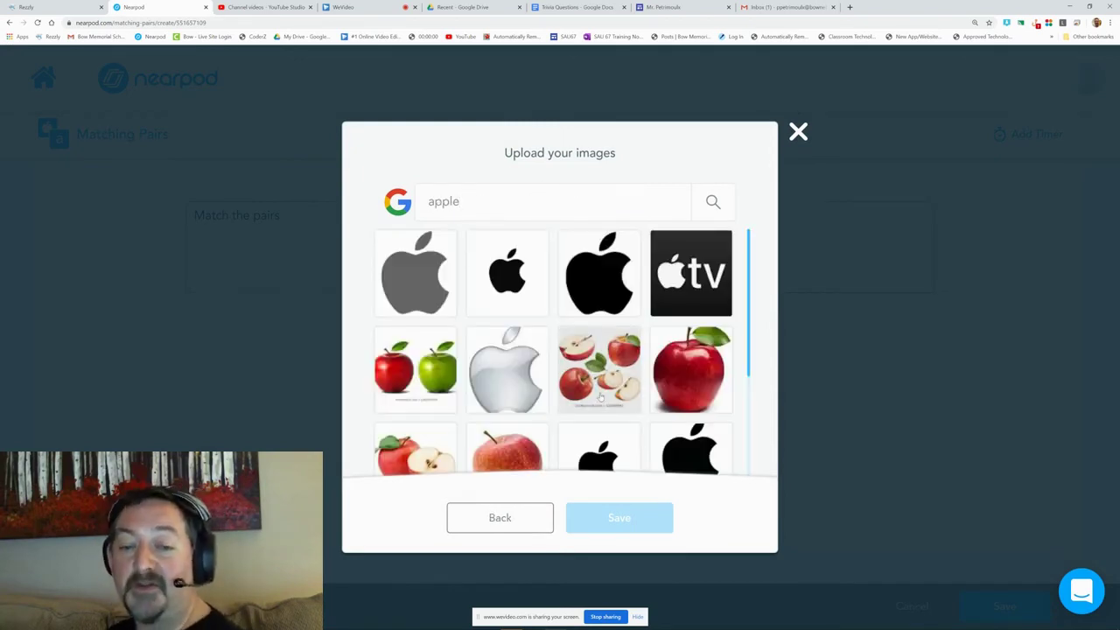
scroll(599, 368, down, 1)
click(525, 337)
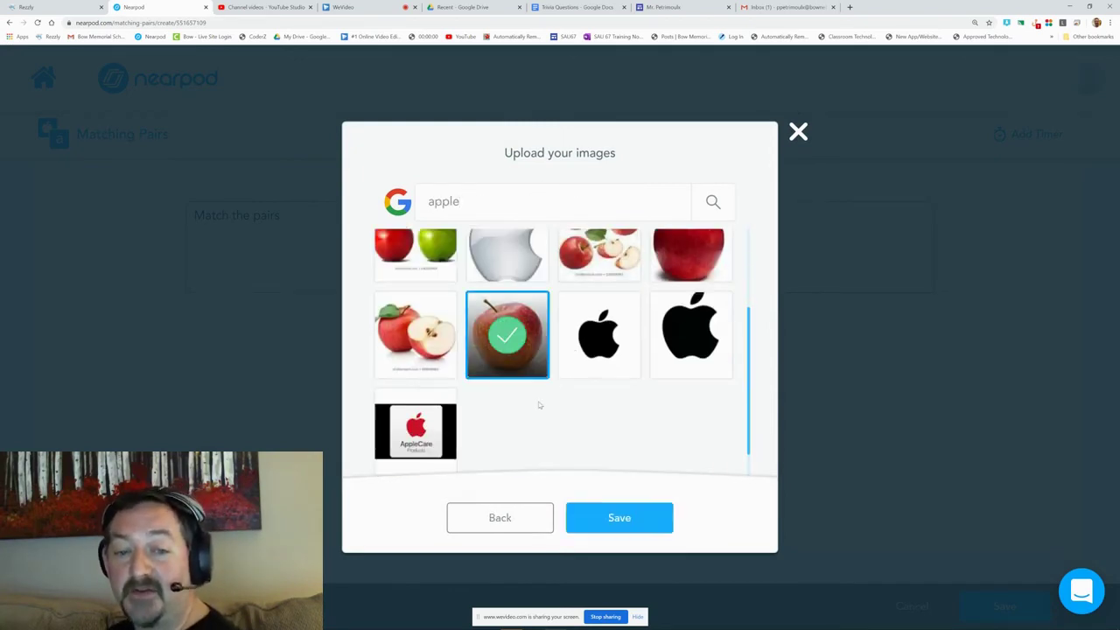
click(617, 517)
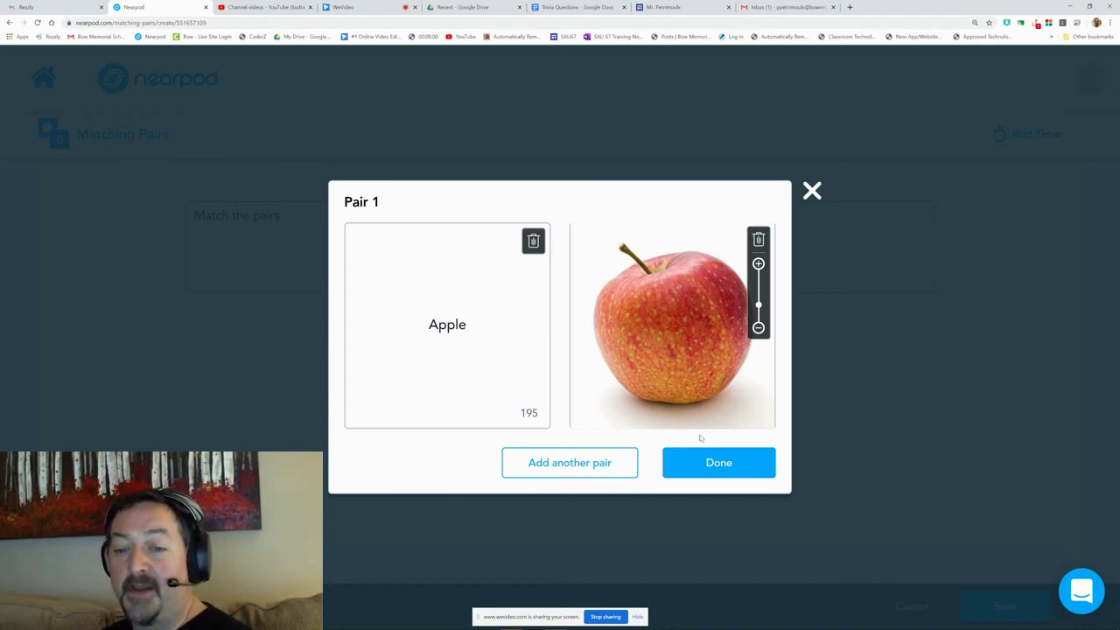
click(717, 465)
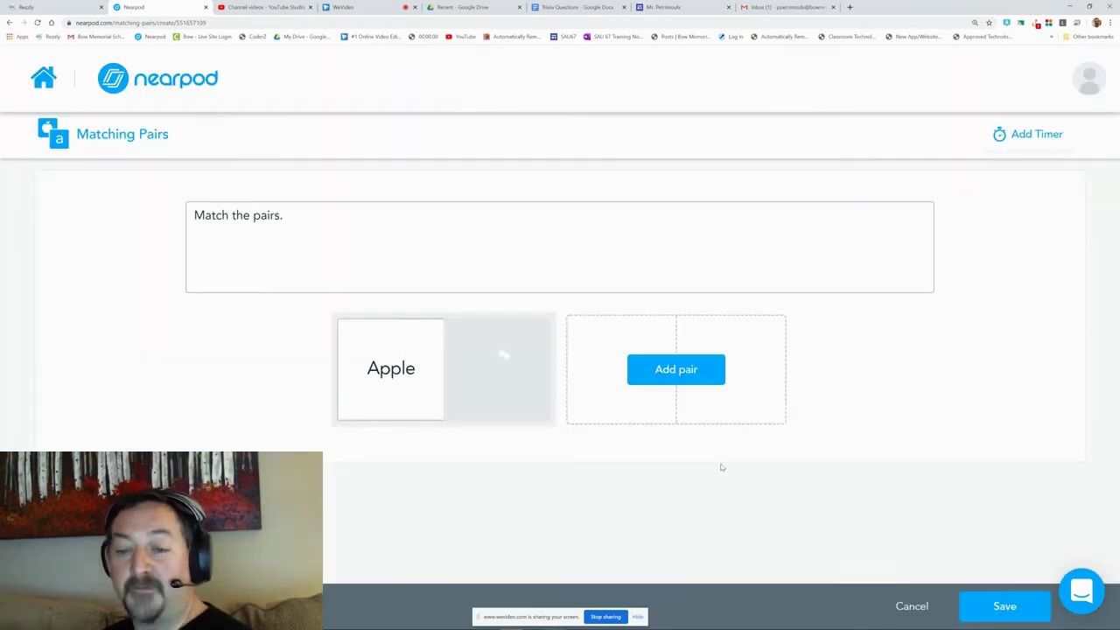
Step: Start Pair 2 with the word Pear on its text card
click(676, 372)
click(433, 296)
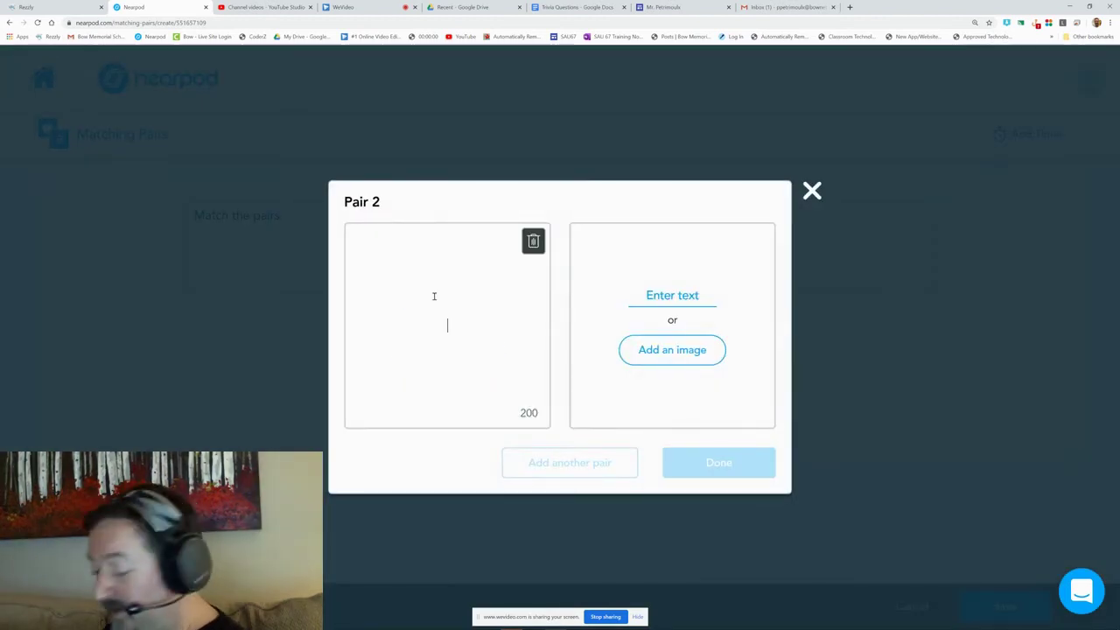
text(Pear)
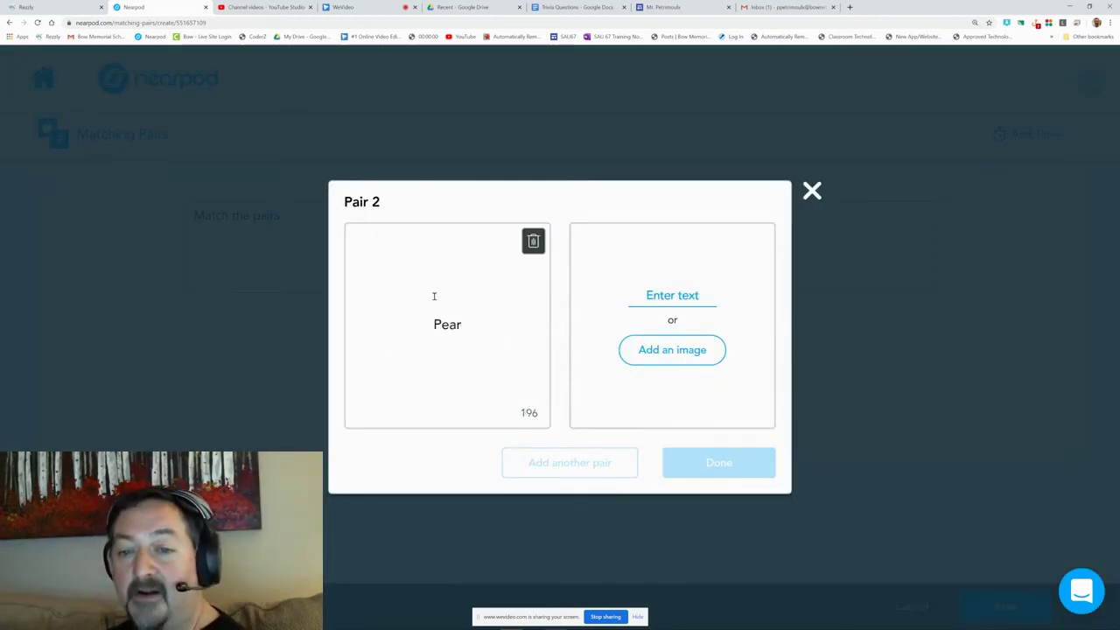
Step: Search images for 'pear' and save a green pear photo to the second card
click(633, 356)
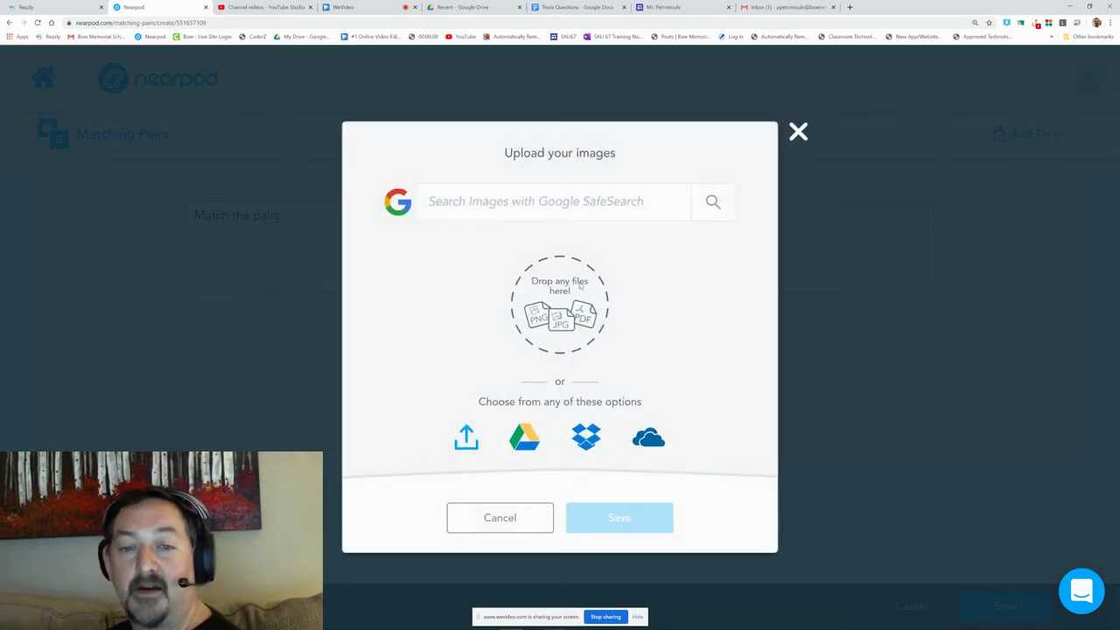
click(551, 207)
text(pear)
key(Return)
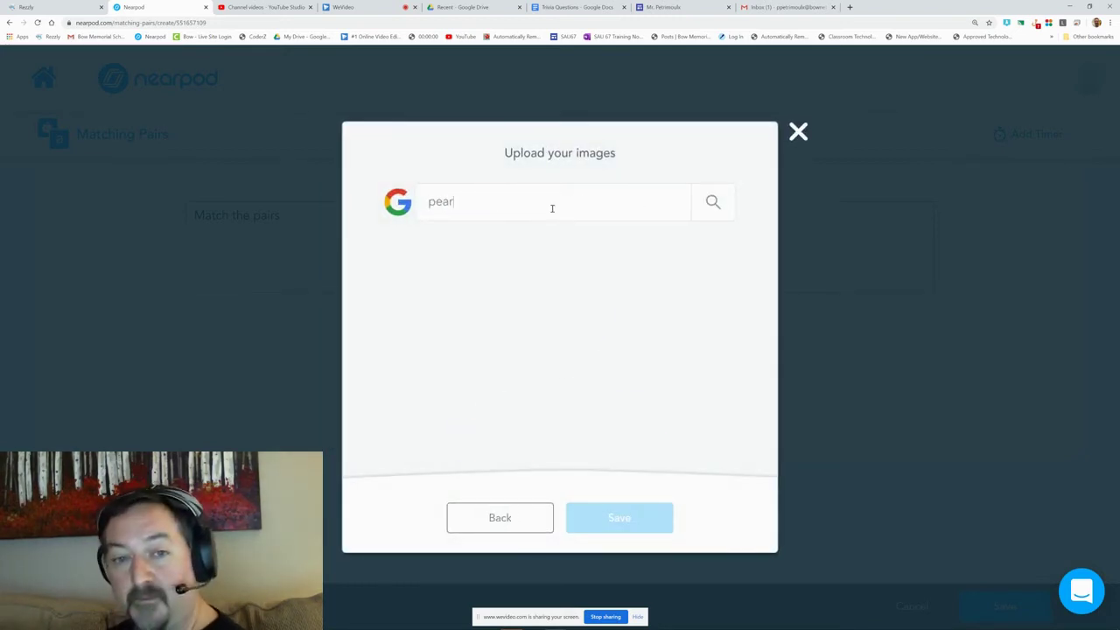
scroll(545, 316, down, 2)
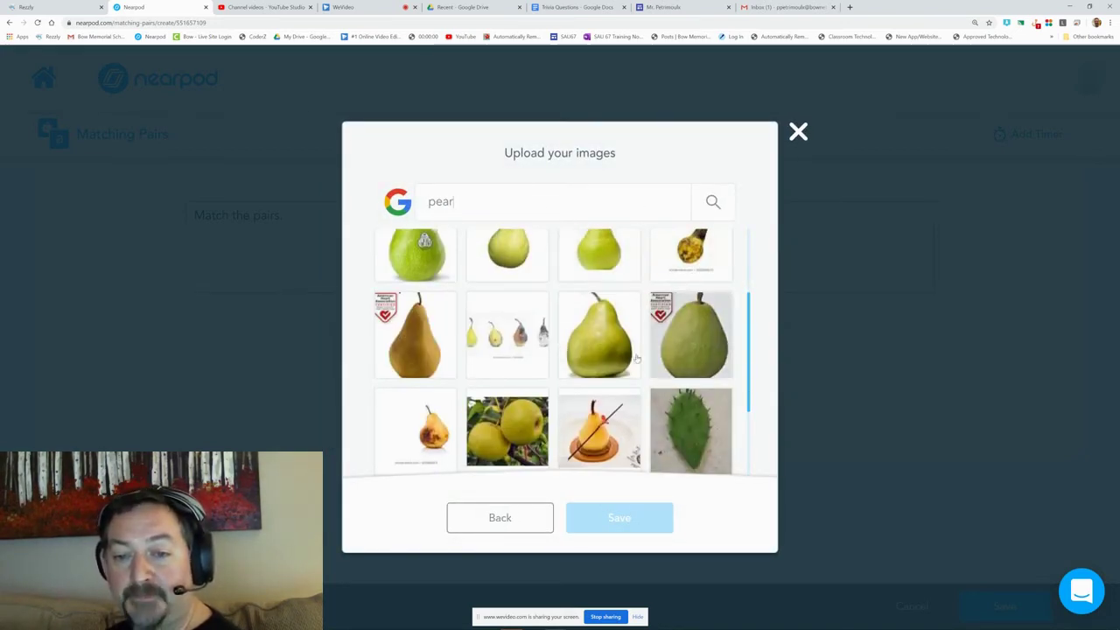
scroll(598, 394, up, 1)
click(598, 394)
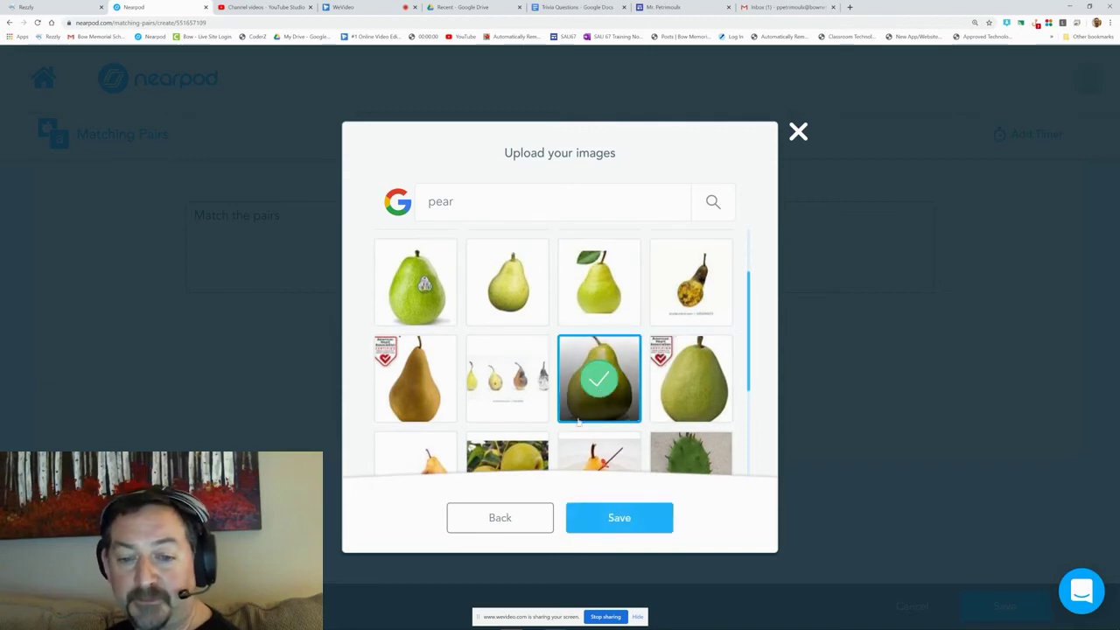
click(622, 517)
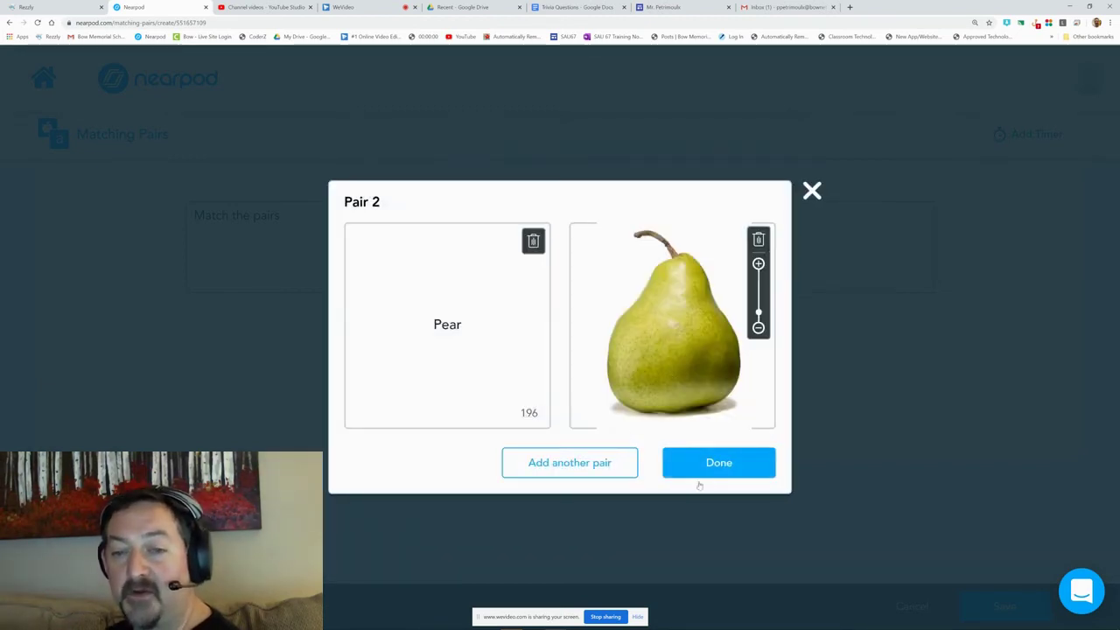
Step: Keep the Pear pair and start a third pair with the word Orange
click(578, 466)
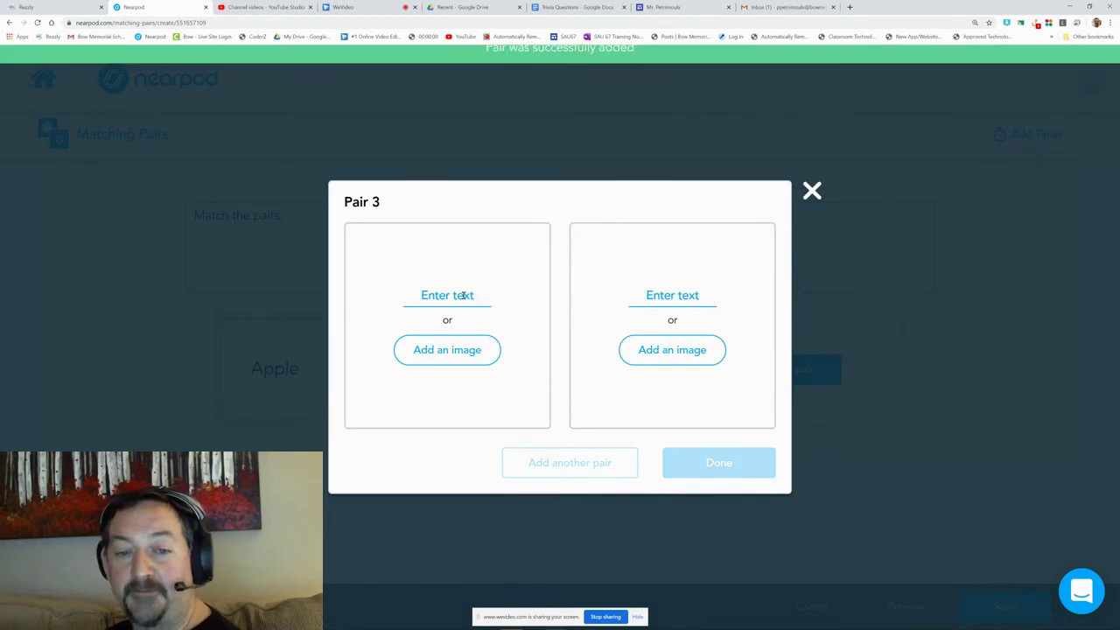
click(464, 296)
text(Orange)
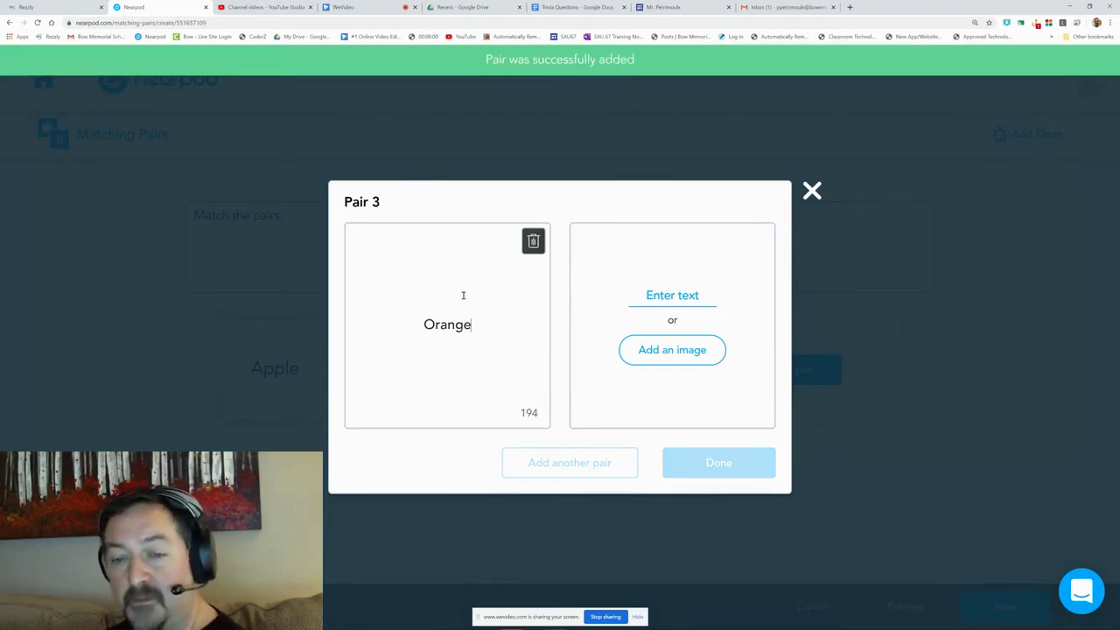
Step: Add a halved orange photo from an 'orange' search and finish the Orange pair
click(670, 353)
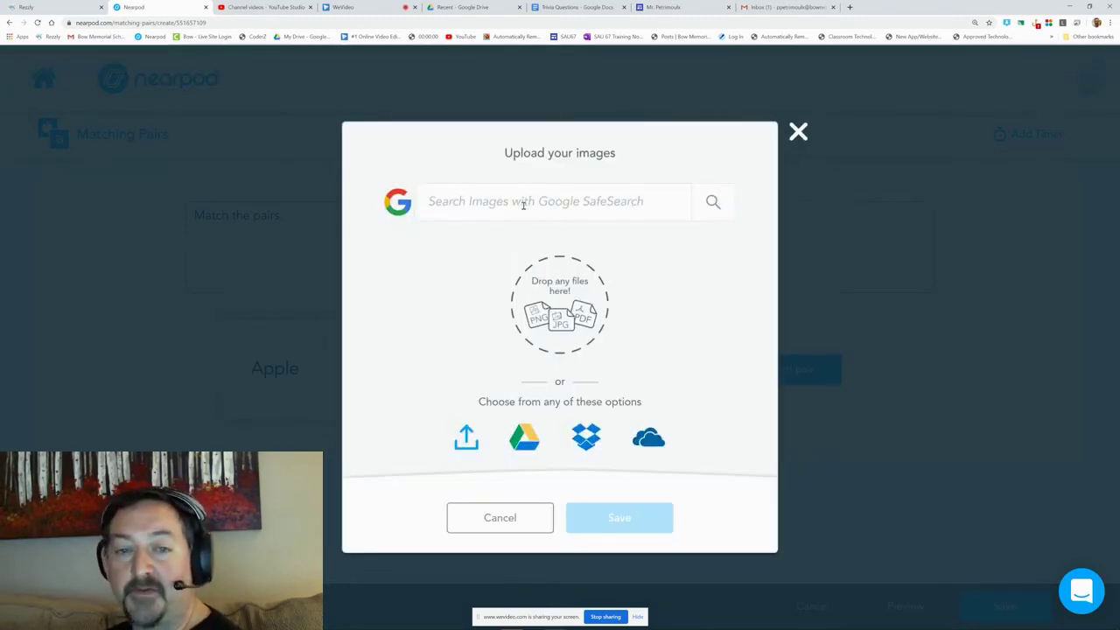
text(orange)
key(Return)
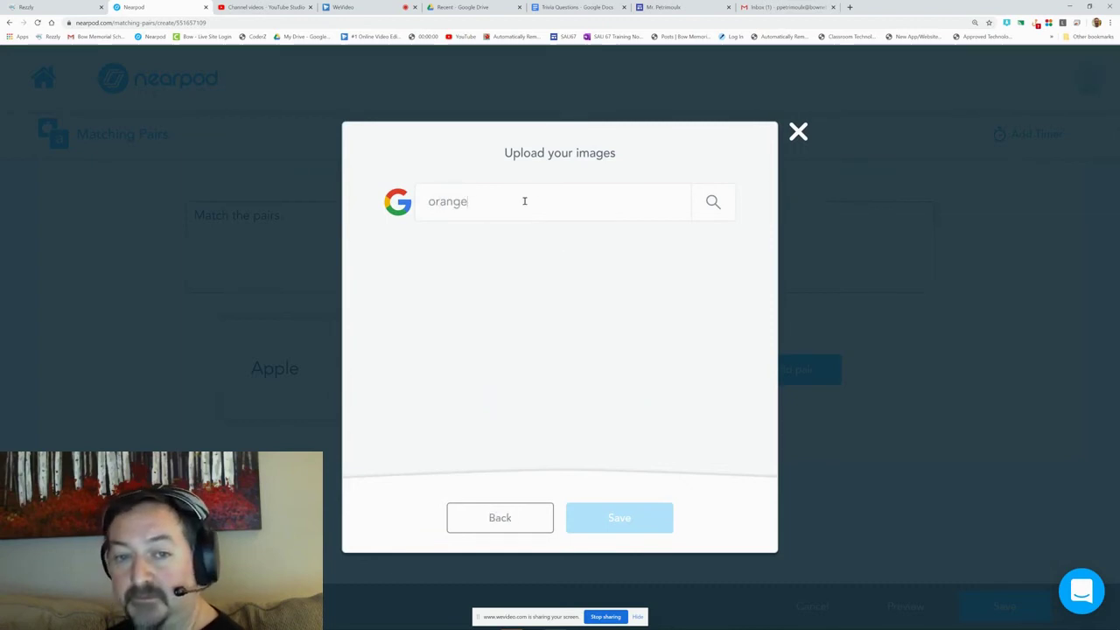
click(613, 346)
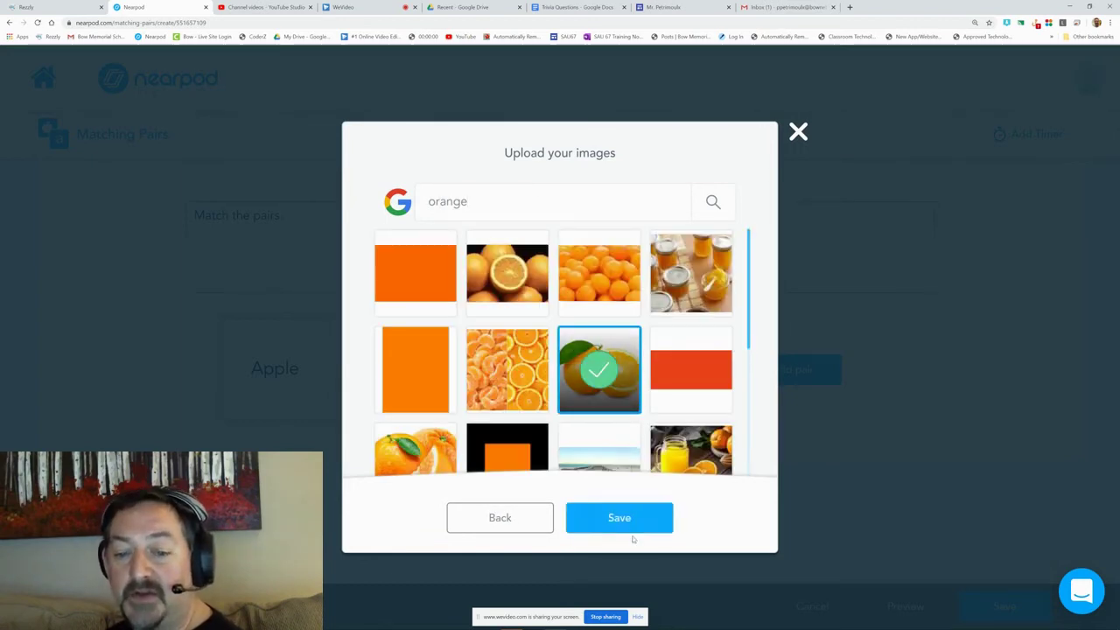
click(635, 528)
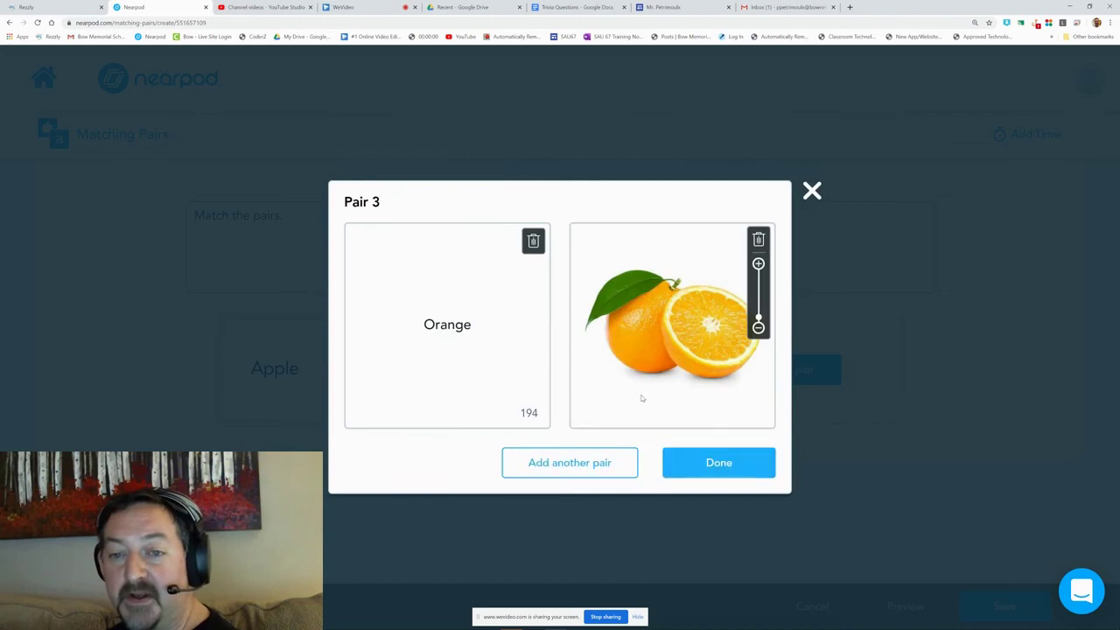
click(723, 464)
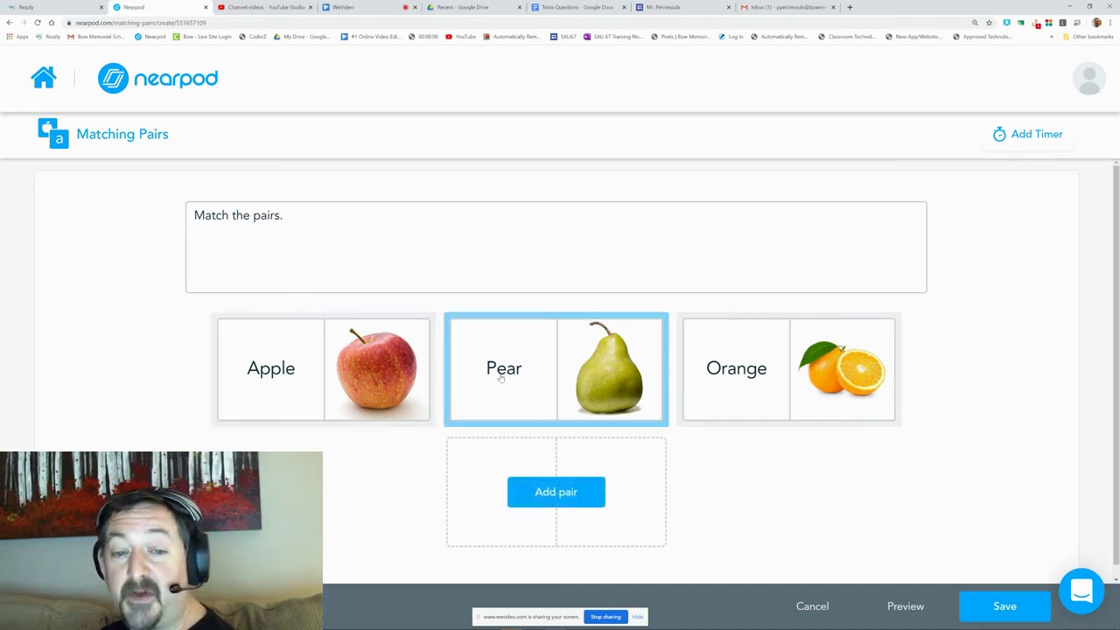
Step: Start a fourth pair with the word peach on its text card
click(553, 496)
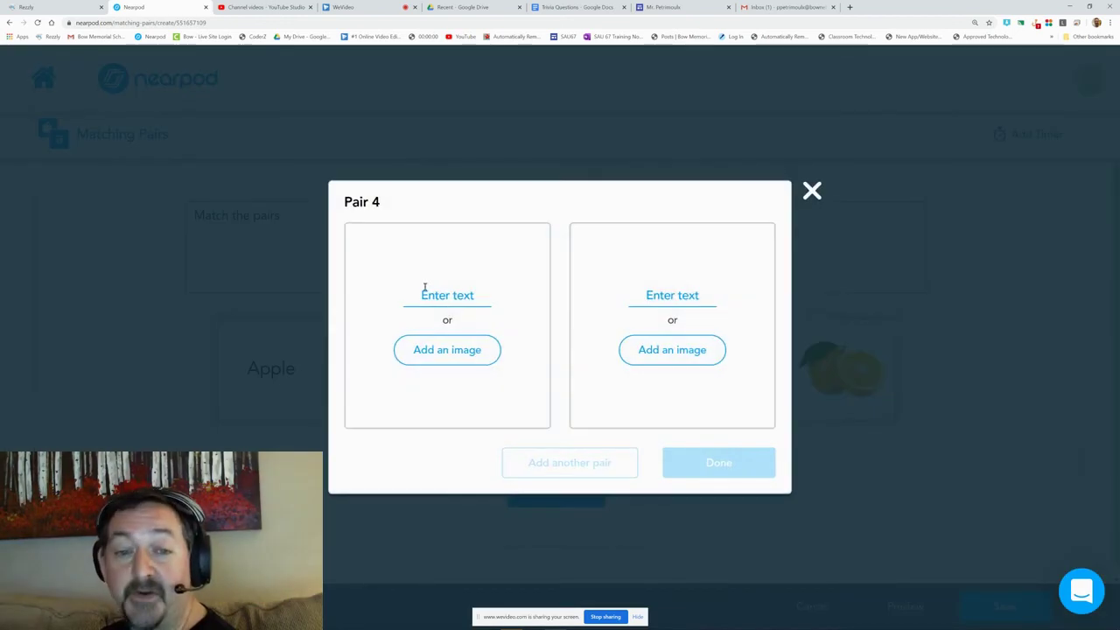
click(434, 291)
text(peach)
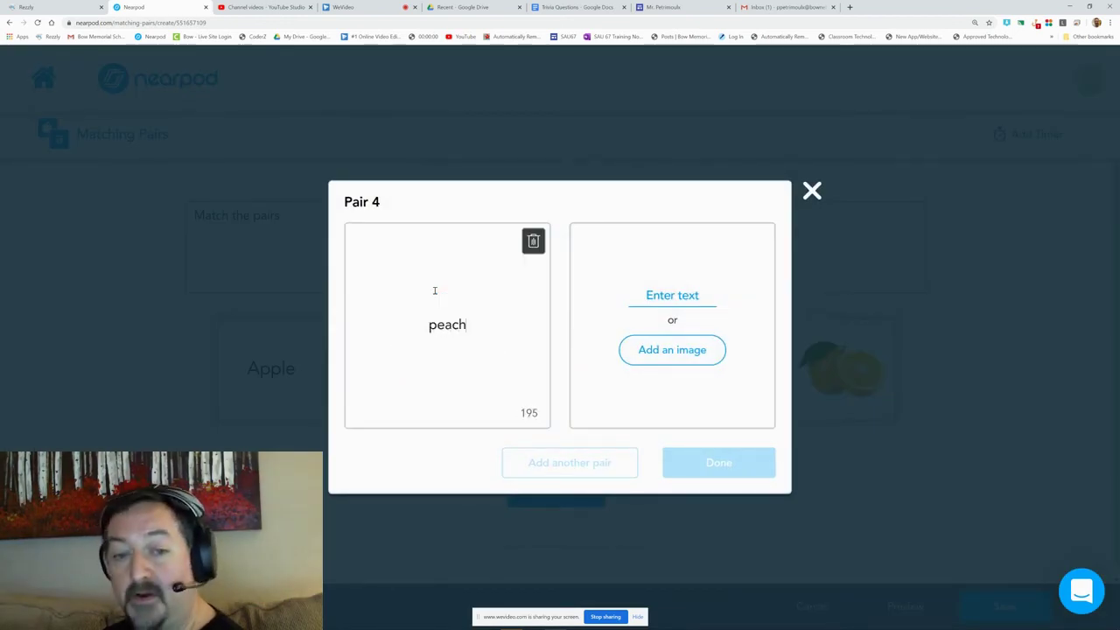
Step: Search images for 'peach' and save a whole peach photo to the second card
click(687, 350)
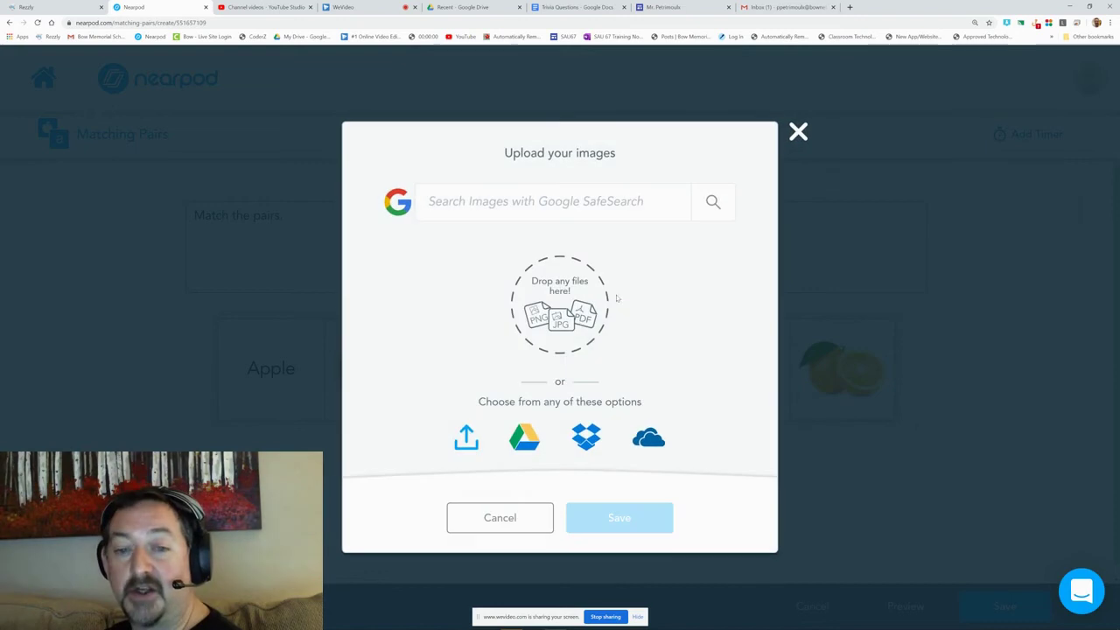
click(552, 201)
text(peach)
key(Return)
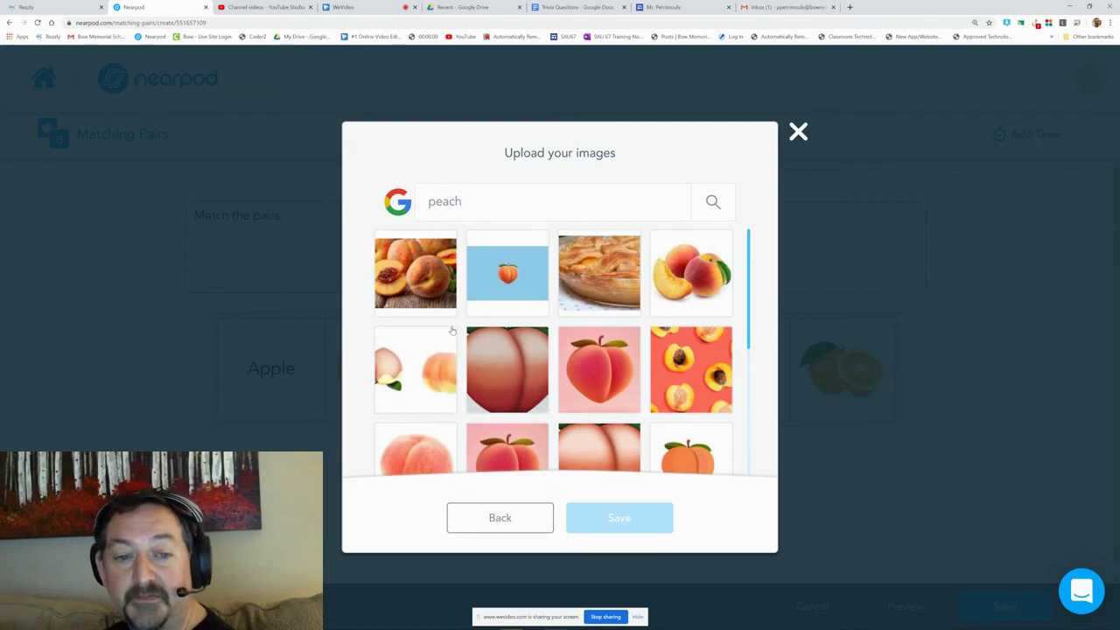
scroll(444, 371, down, 1)
click(424, 368)
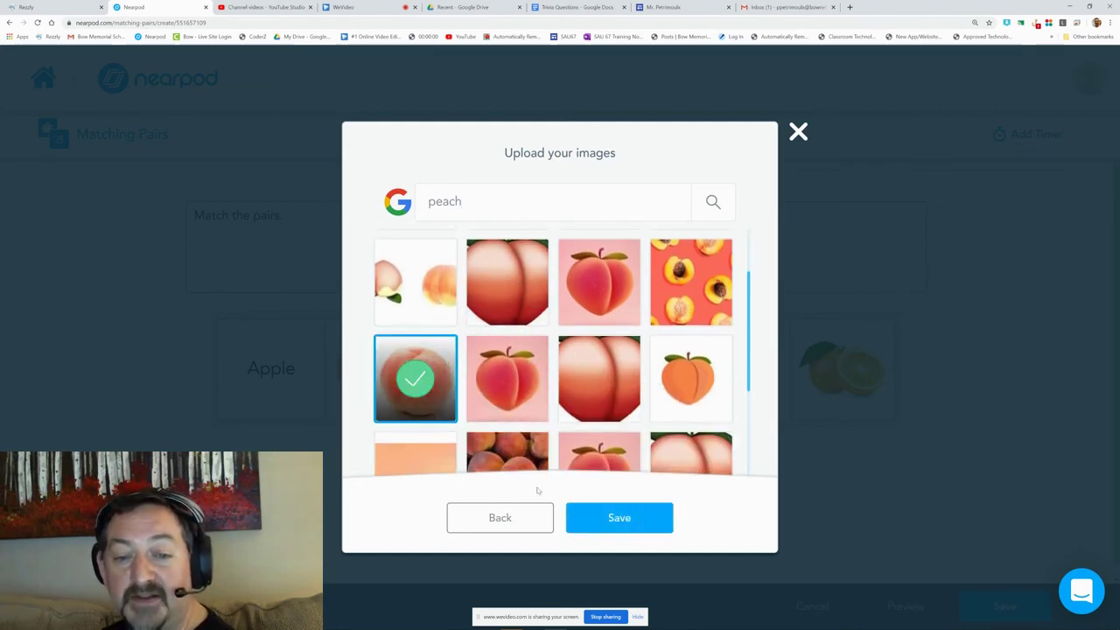
click(627, 523)
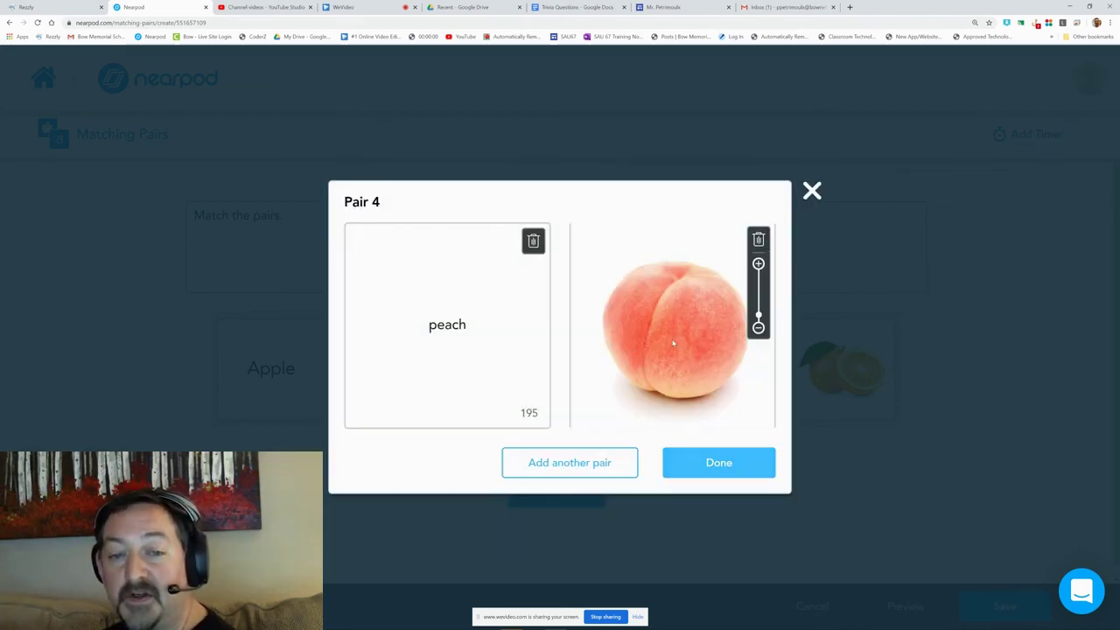
Step: Capitalize the word to Peach and add the finished pair
click(435, 337)
key(BackSpace)
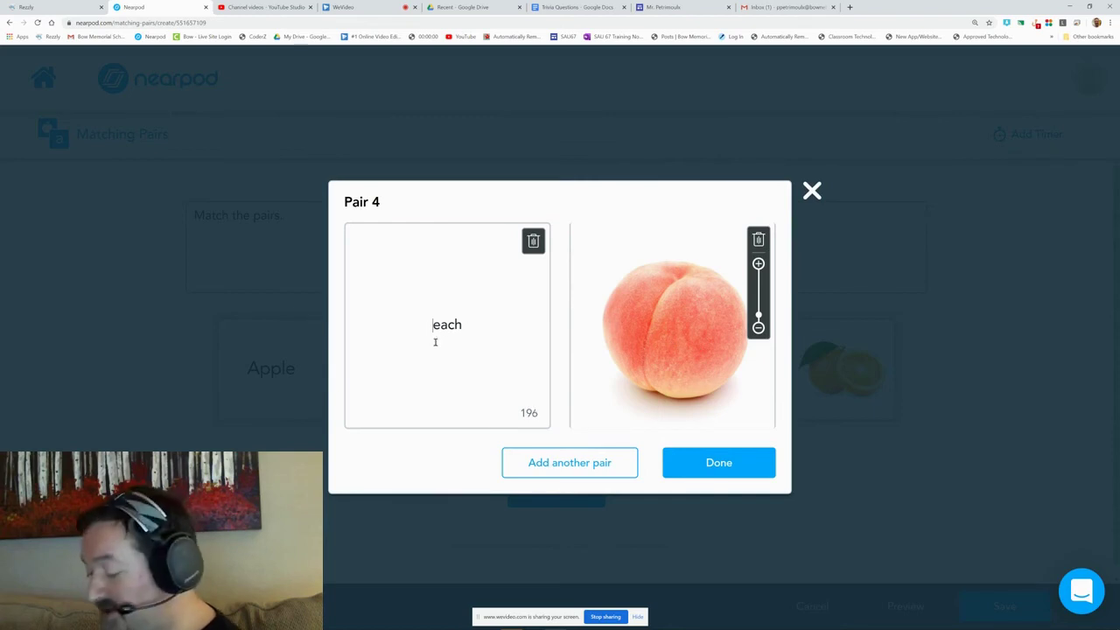
text(P)
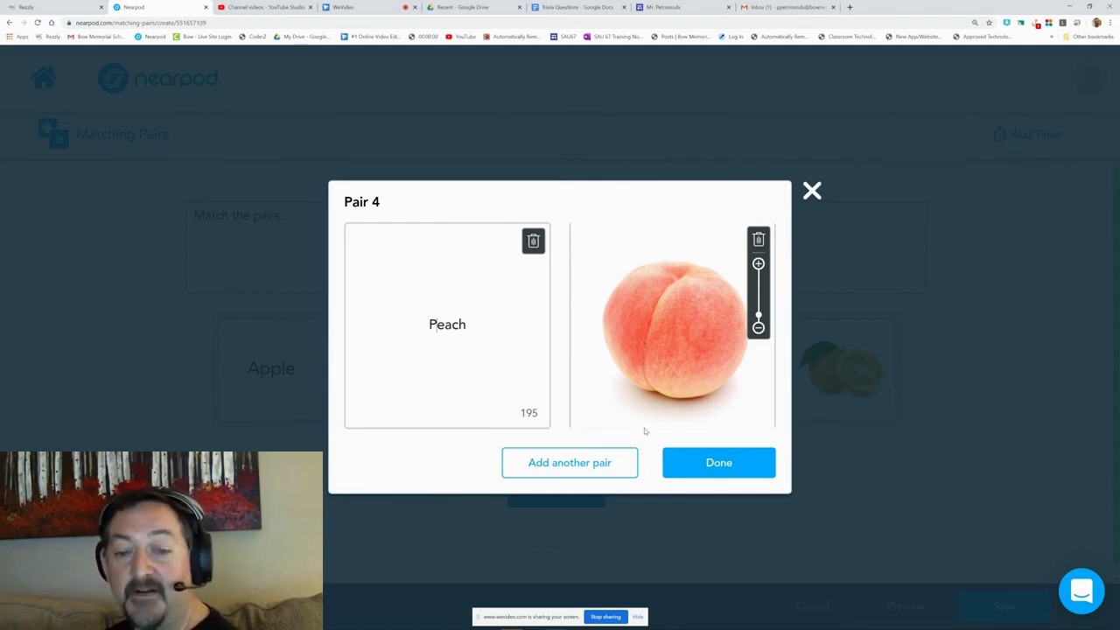
click(705, 474)
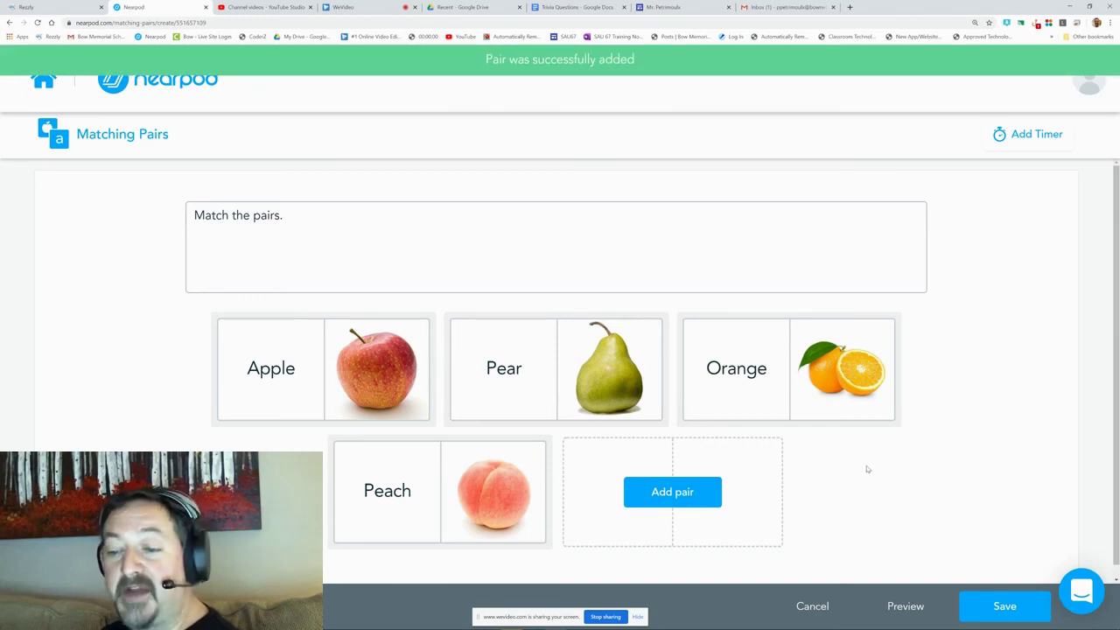
Step: Preview the activity as a student and match the orange photo with Orange
click(906, 606)
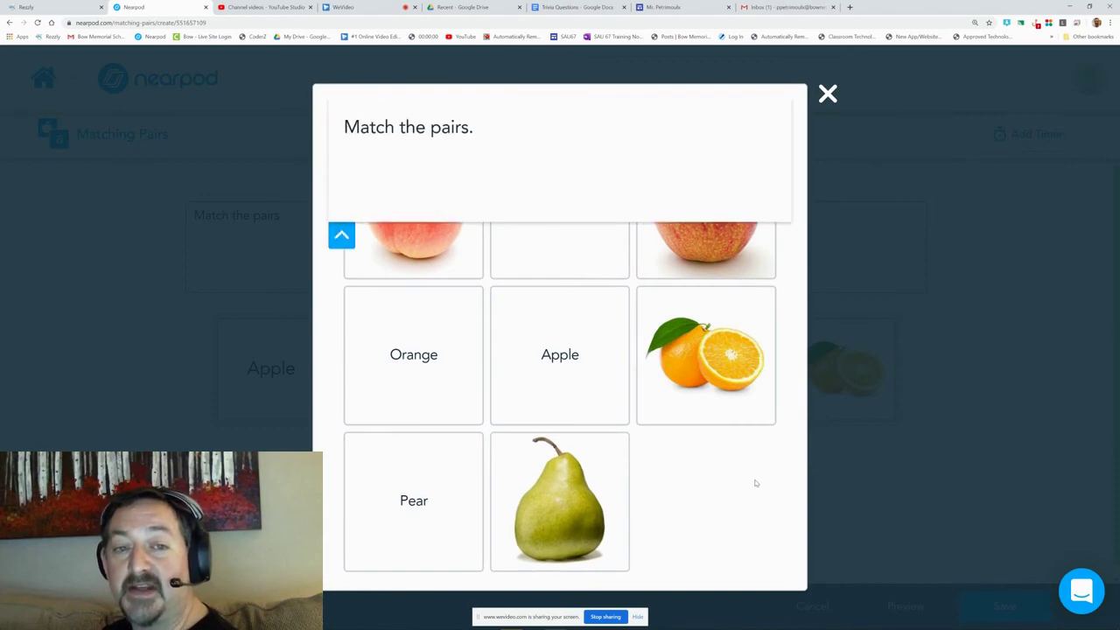
click(341, 237)
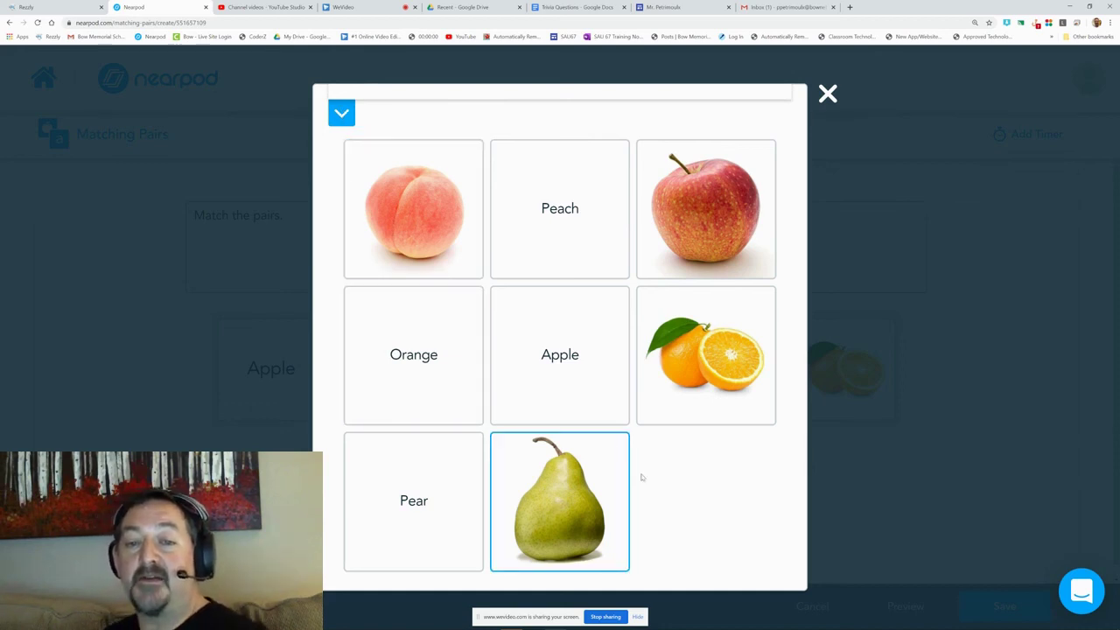
click(704, 349)
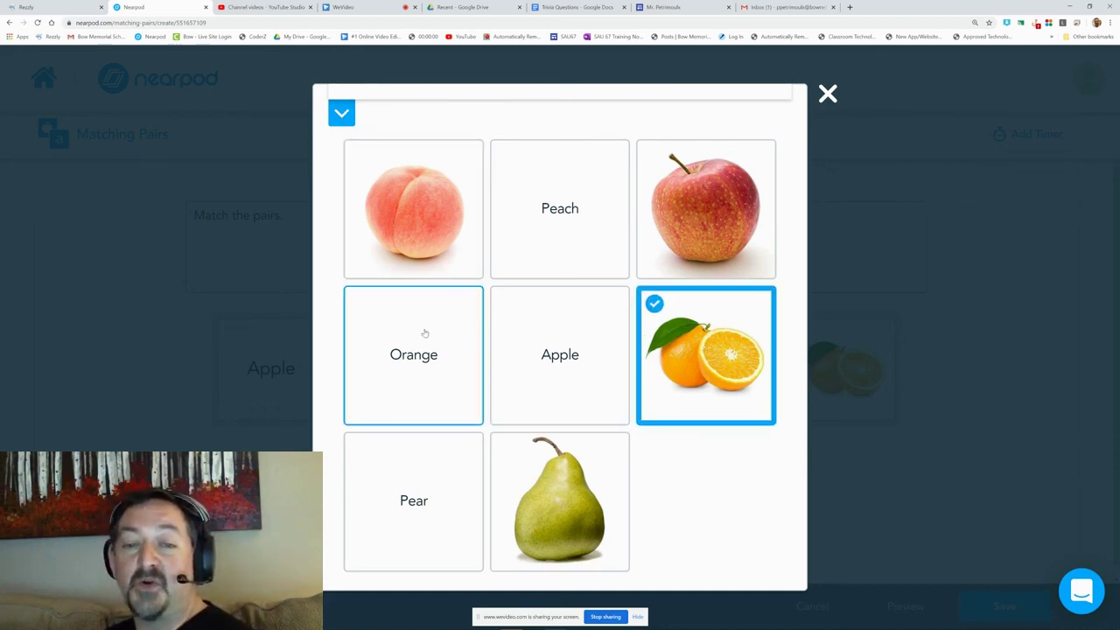
click(410, 359)
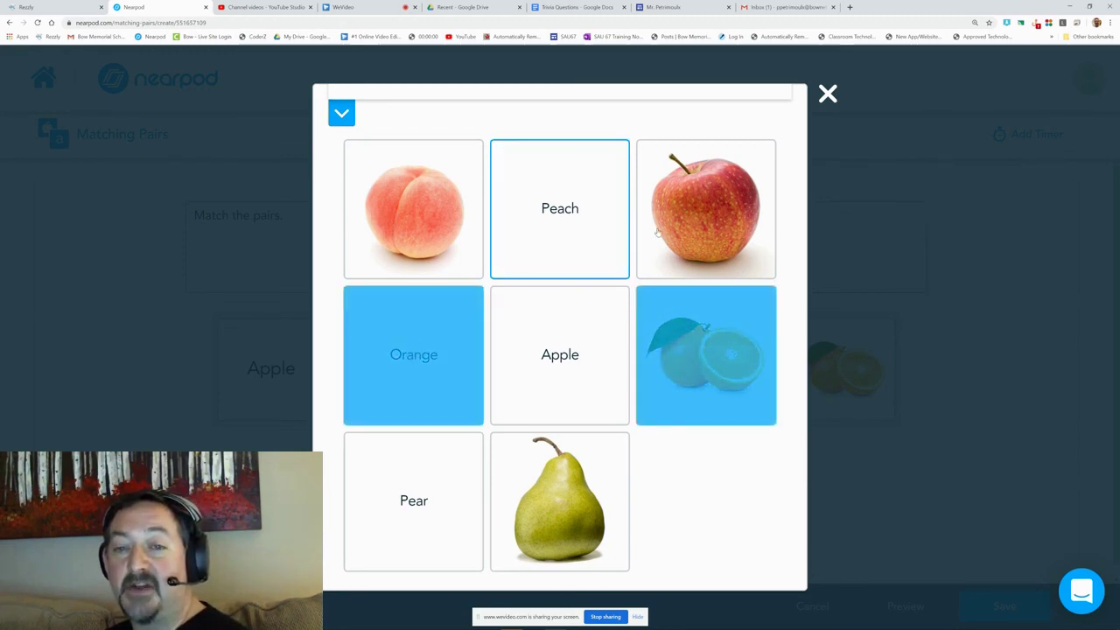
Step: Match the Apple, Peach and Pear photos with their words after one wrong guess
click(709, 205)
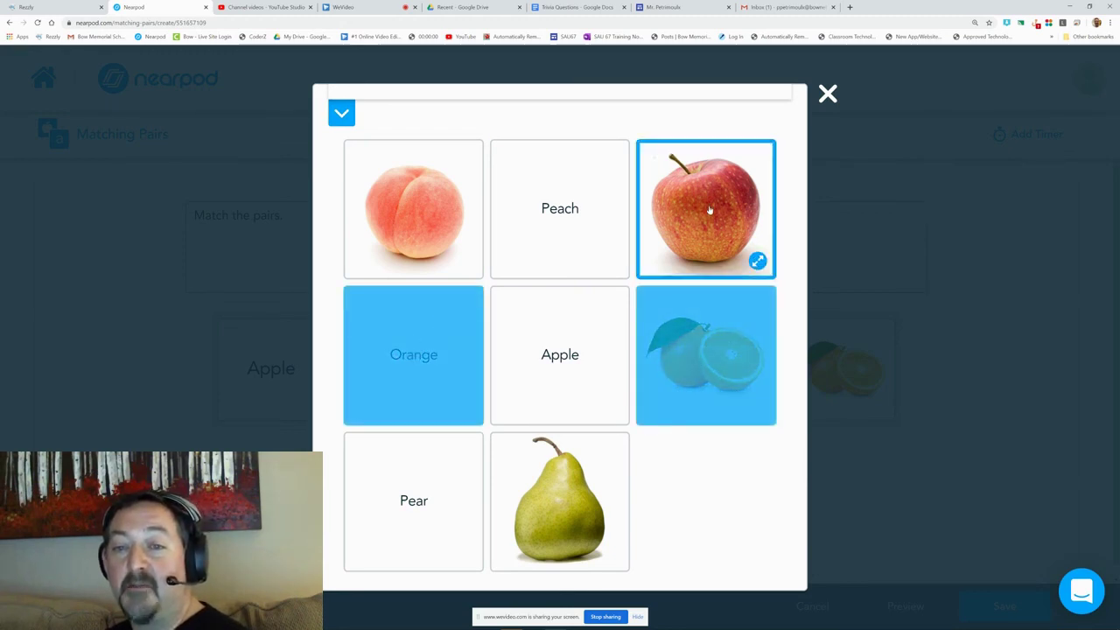
click(554, 213)
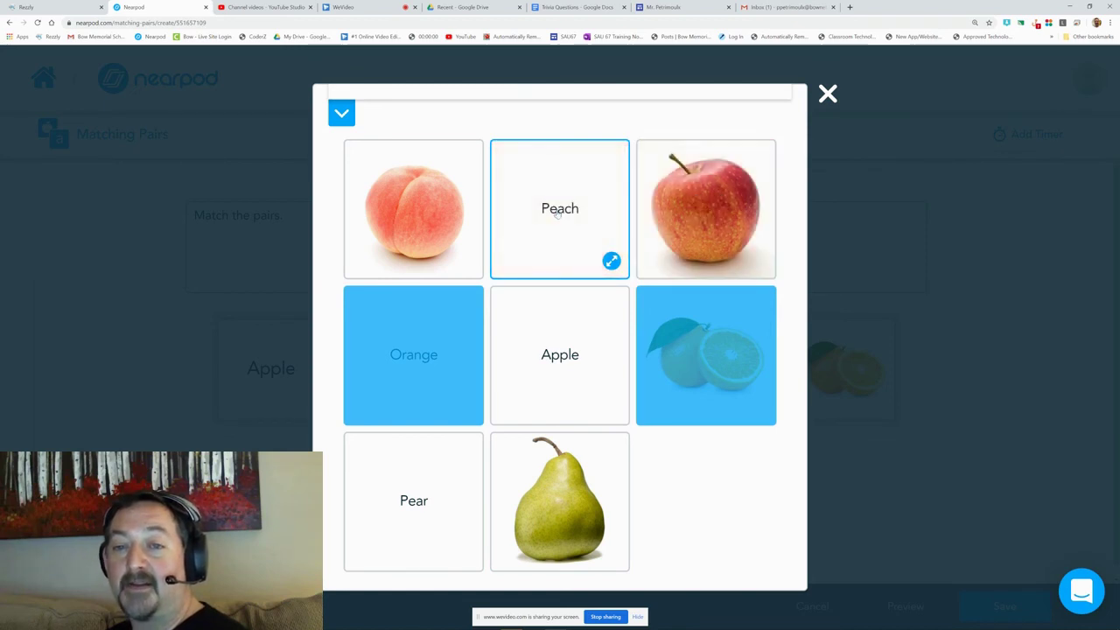
click(703, 211)
click(538, 400)
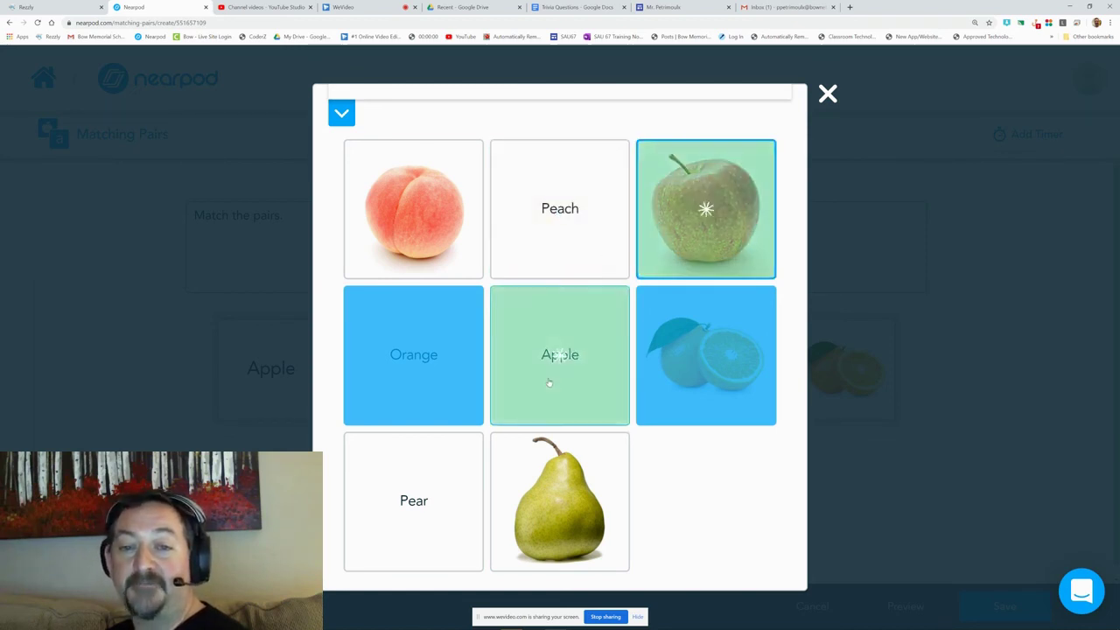
click(427, 207)
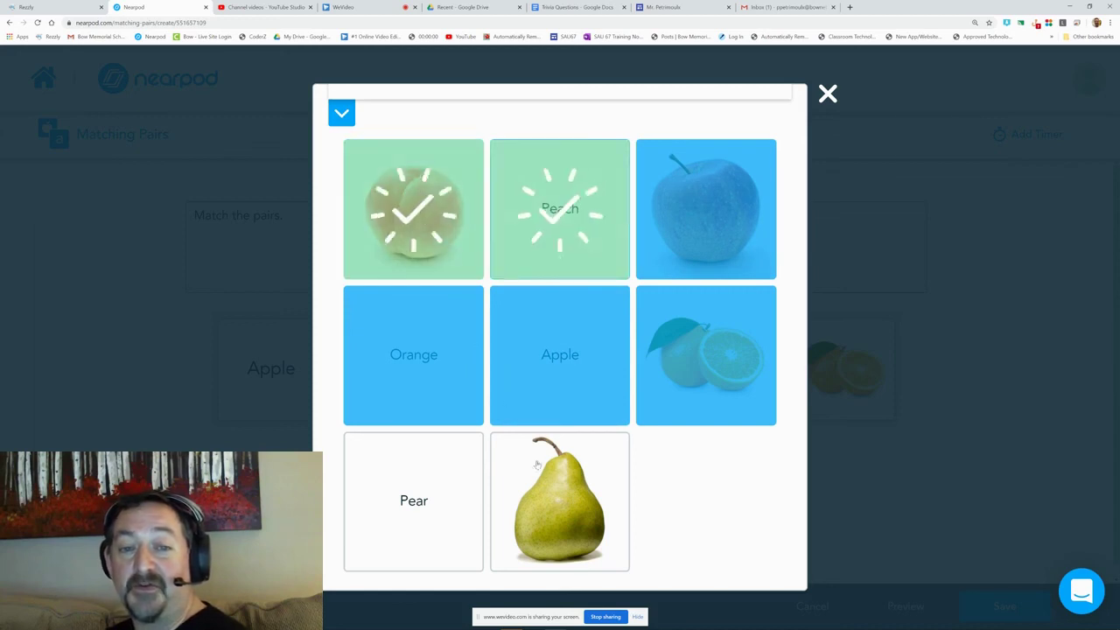
click(560, 501)
click(401, 501)
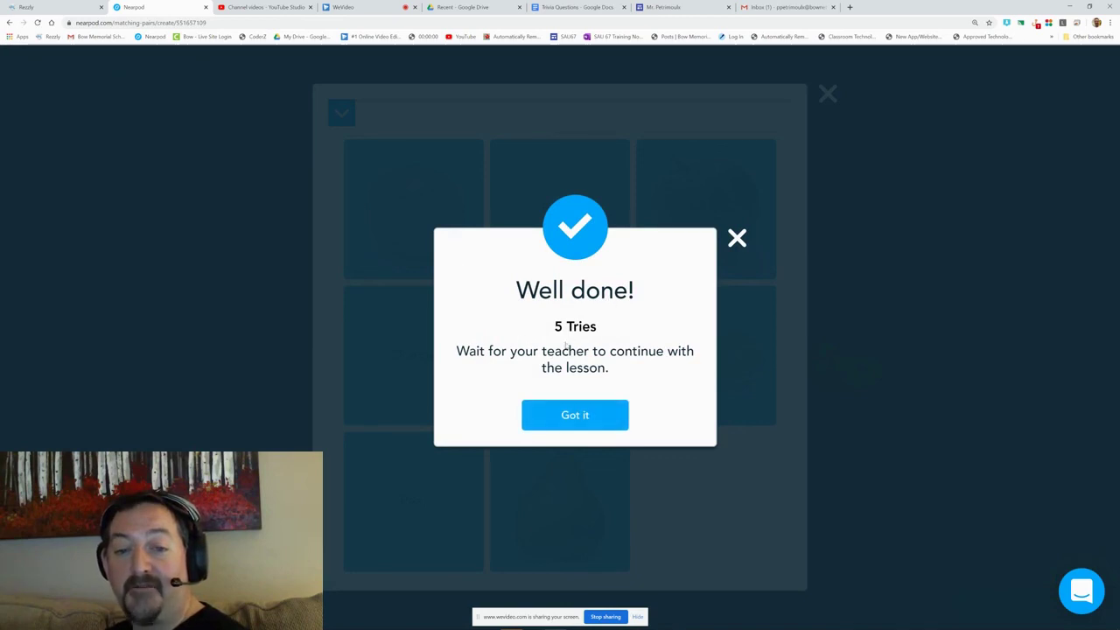
Step: Dismiss the Well done message and close the preview, returning to the editor
click(595, 414)
click(827, 95)
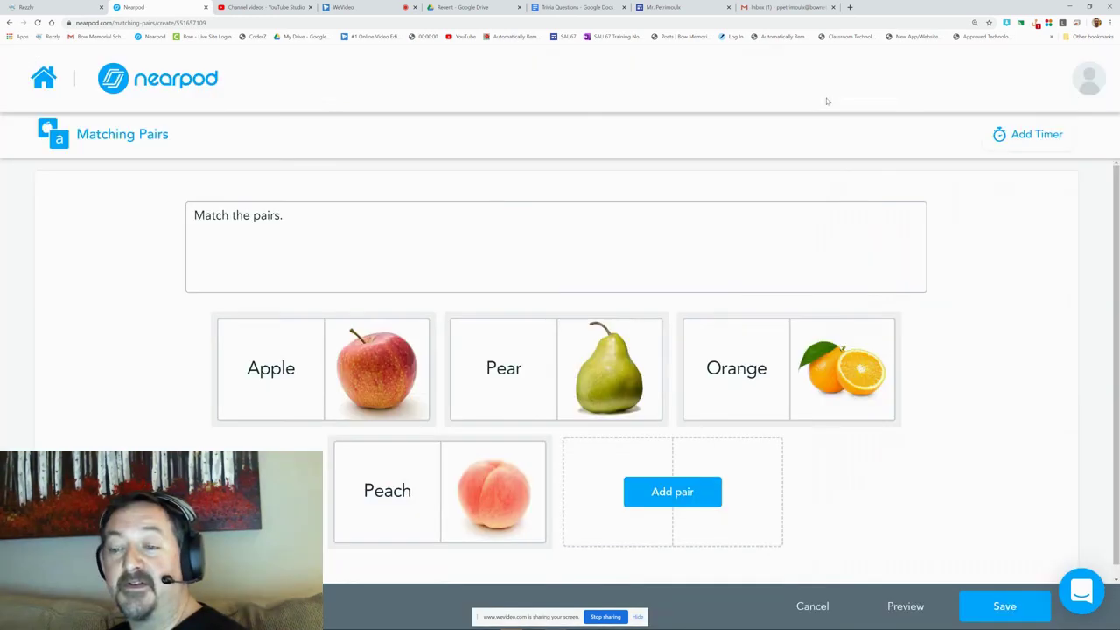